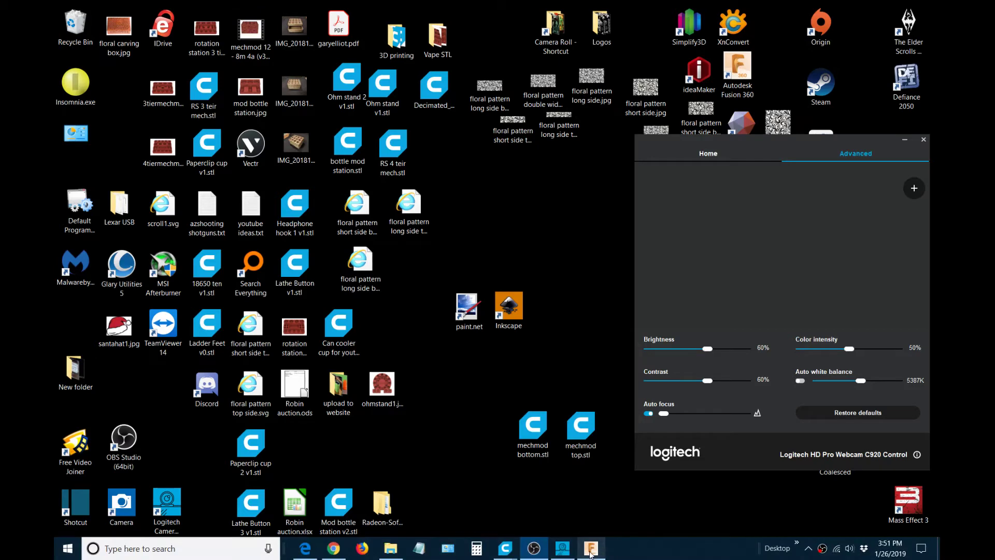
Bring the empty Fusion 360 design forward and check the ViewCube camera options without changing them.
{"action": "left_click", "coordinate": [591, 552]}
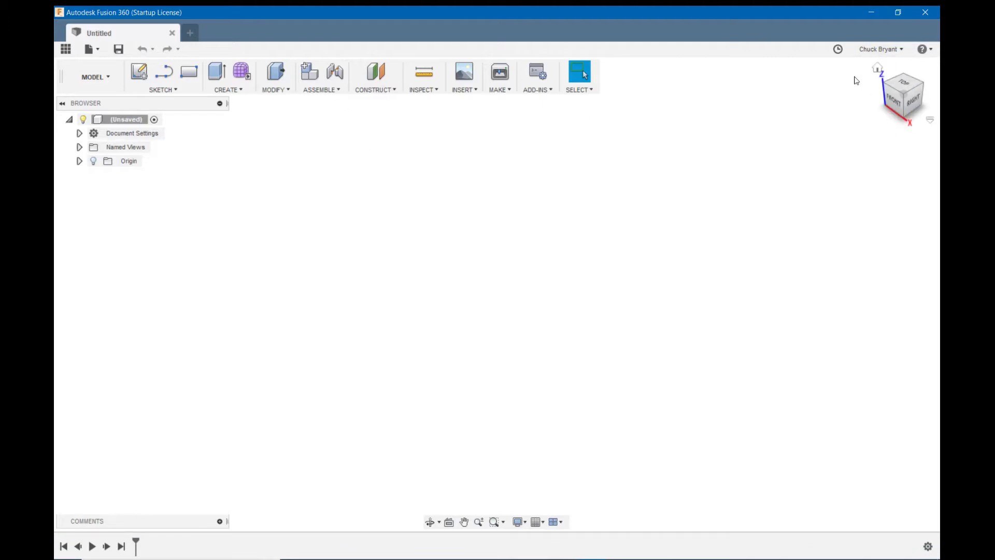
{"action": "right_click", "coordinate": [919, 85]}
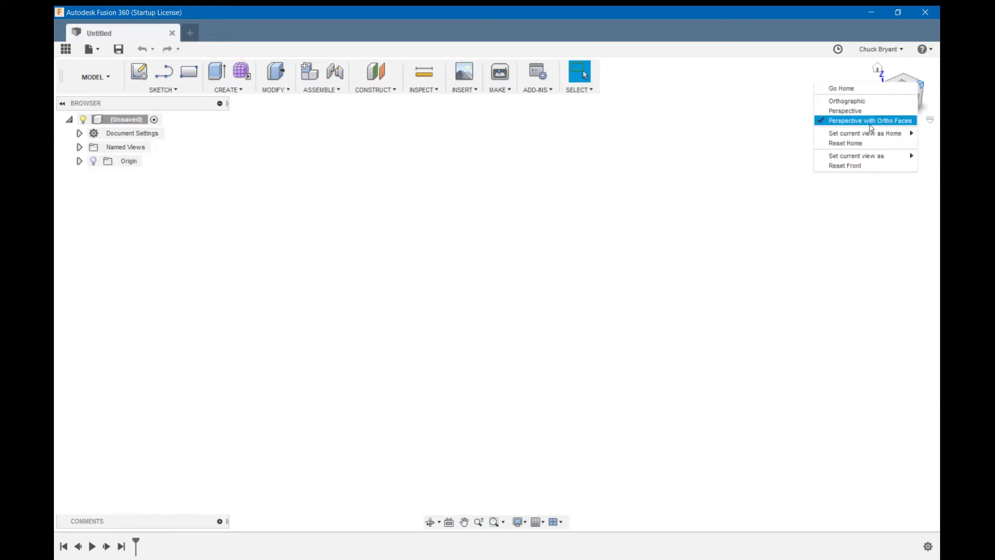
{"action": "left_click", "coordinate": [703, 166]}
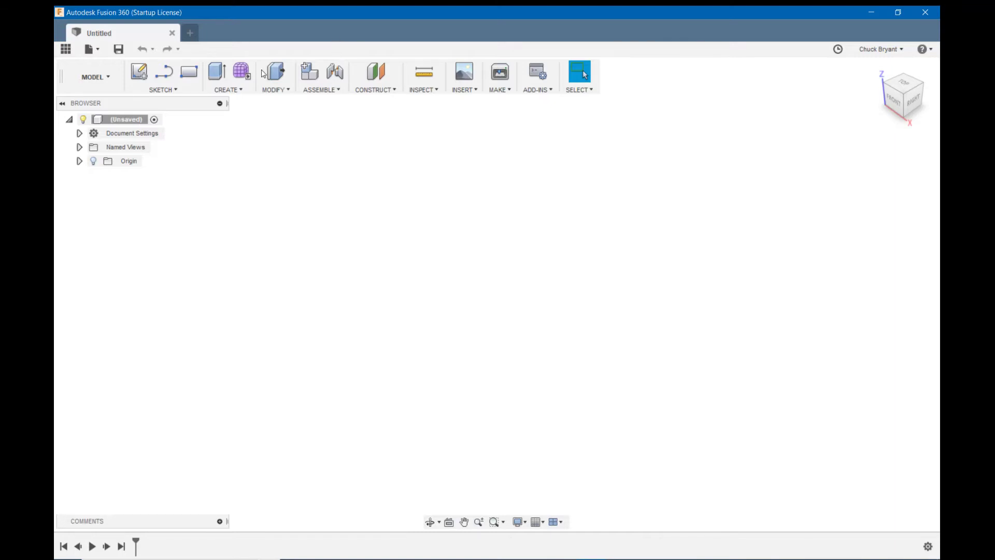
Start a cylinder on the XY ground plane with its centre at the origin.
{"action": "left_click", "coordinate": [234, 92]}
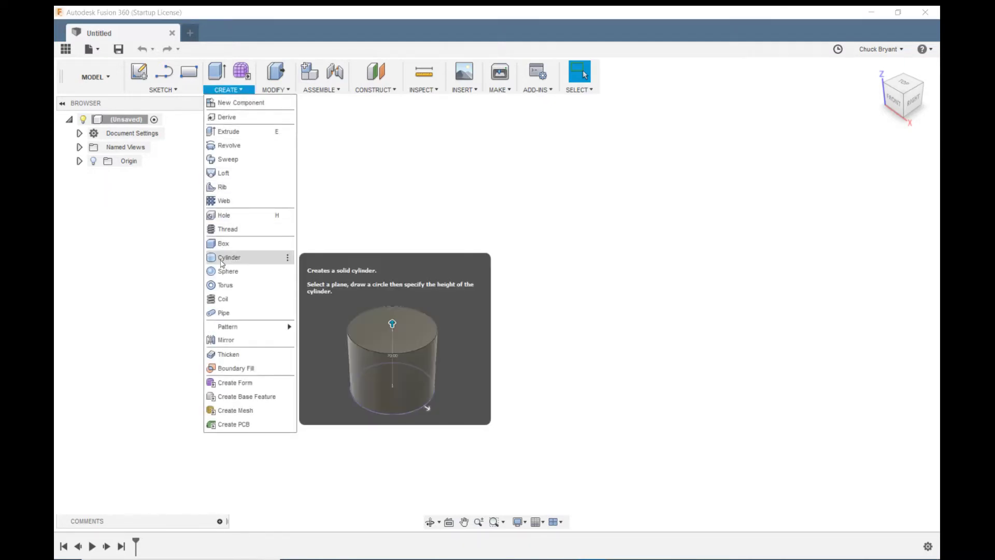
{"action": "left_click", "coordinate": [221, 257]}
{"action": "middle_click_drag", "start_coordinate": [757, 234], "coordinate": [727, 211], "text": "shift"}
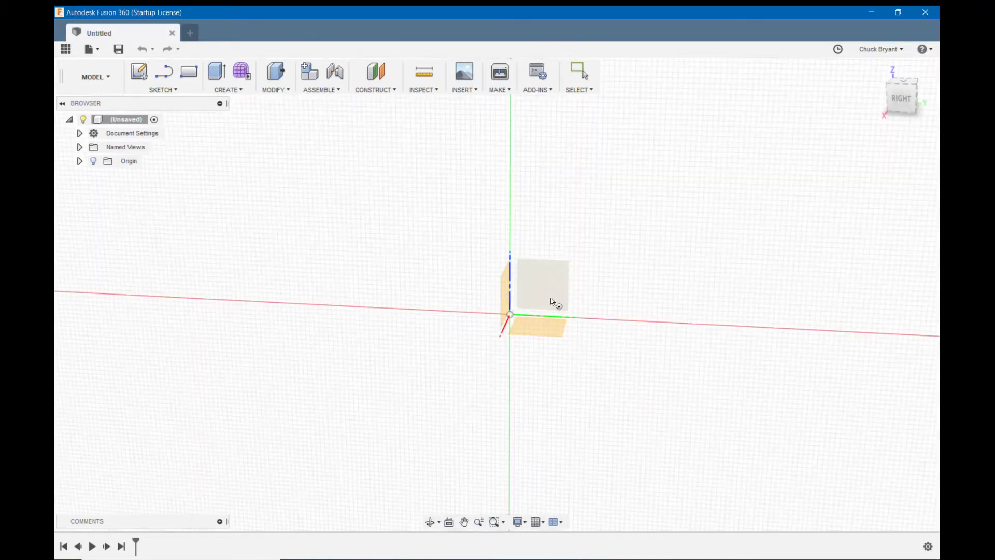
{"action": "middle_click_drag", "start_coordinate": [553, 302], "coordinate": [535, 344], "text": "shift"}
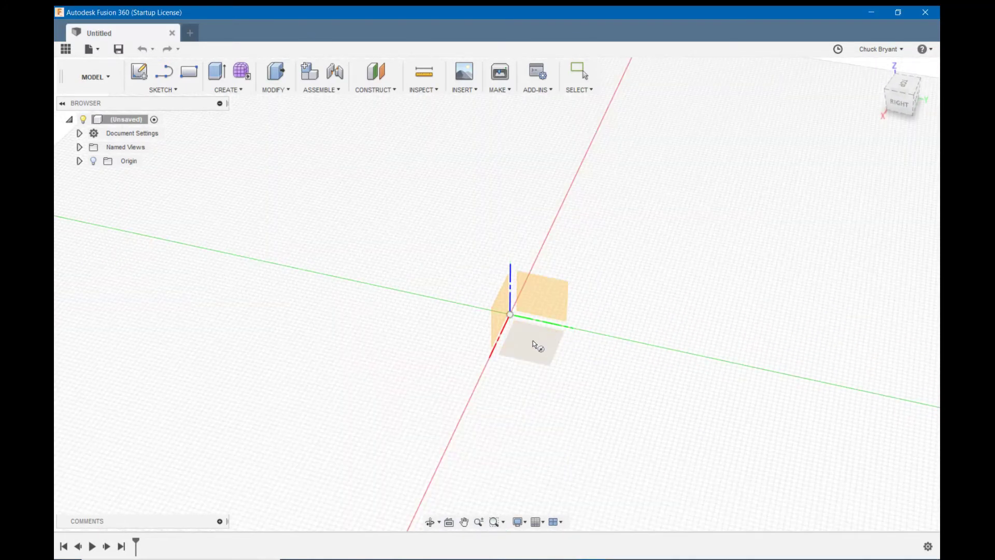
{"action": "left_click", "coordinate": [536, 345]}
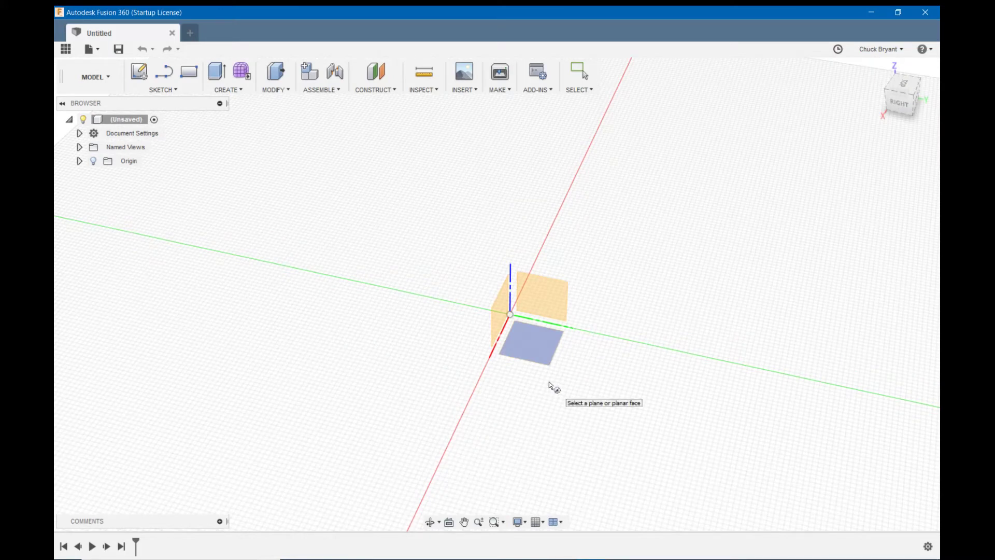
{"action": "left_click", "coordinate": [539, 342]}
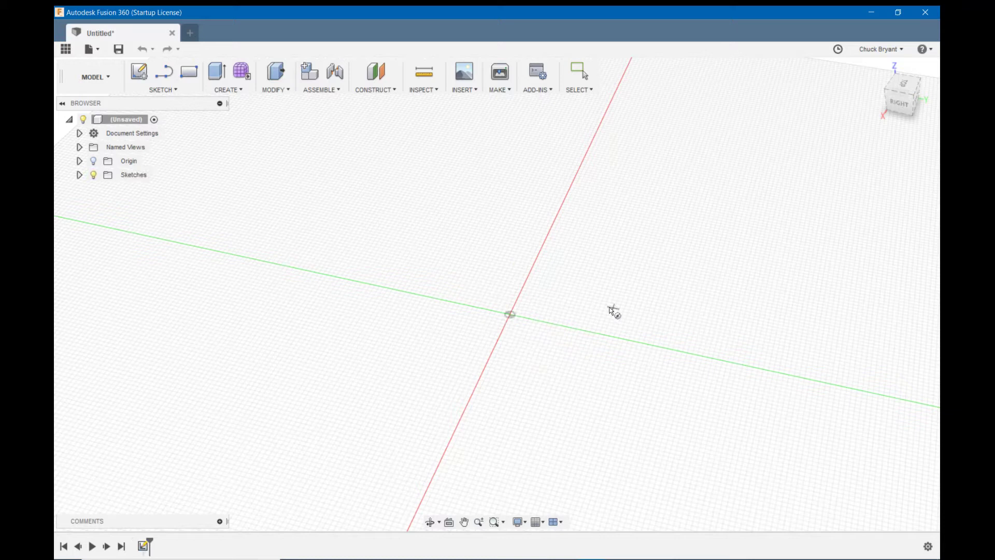
{"action": "left_click", "coordinate": [511, 313]}
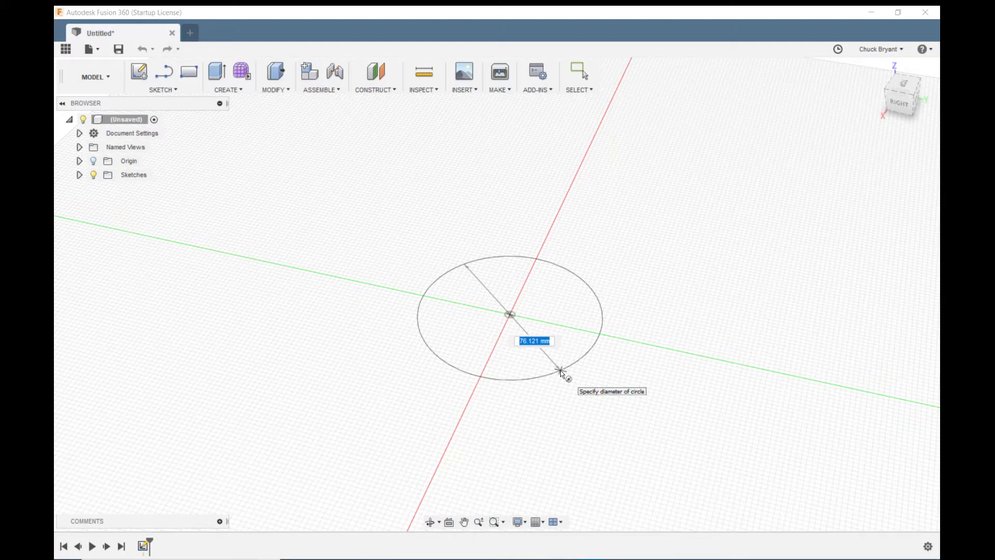
Give the cylinder an 86 mm diameter and a 95 mm height.
{"action": "type", "text": "86"}
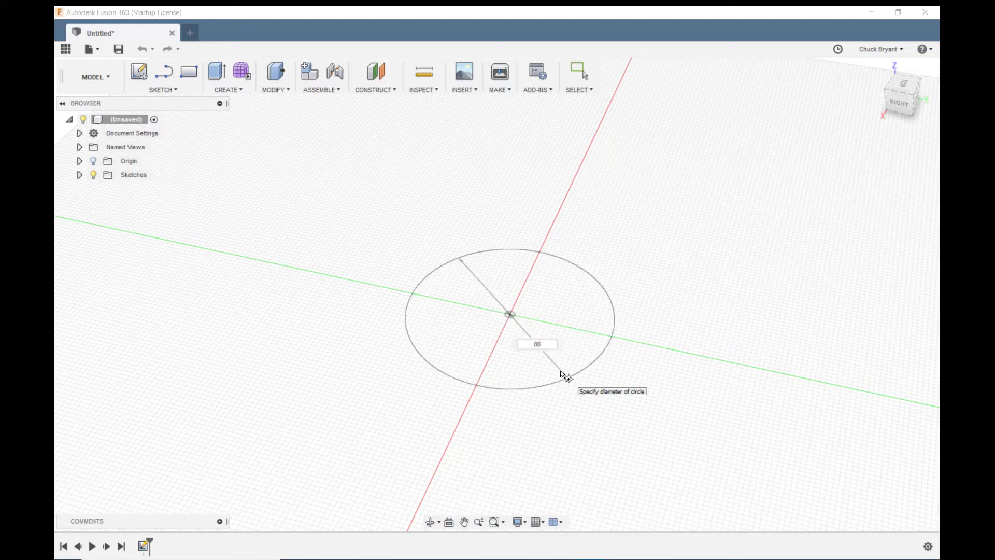
{"action": "key", "text": "Tab"}
{"action": "key", "text": "Return"}
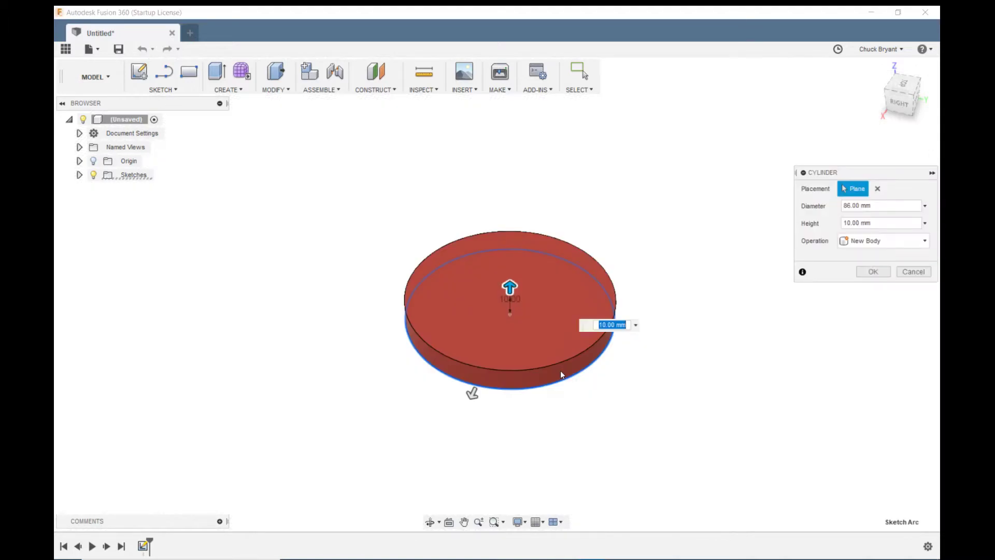
{"action": "left_click_drag", "start_coordinate": [518, 285], "coordinate": [511, 164]}
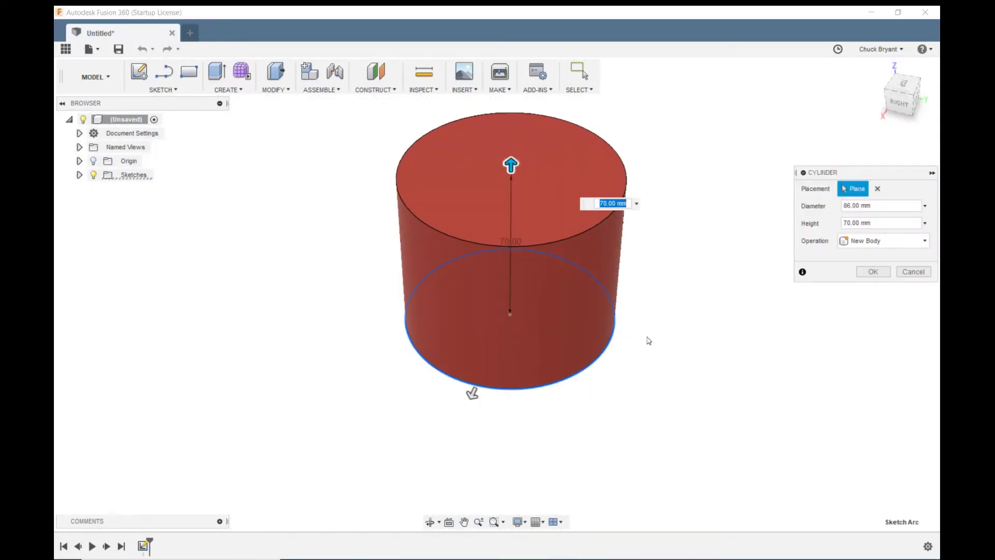
{"action": "type", "text": "9"}
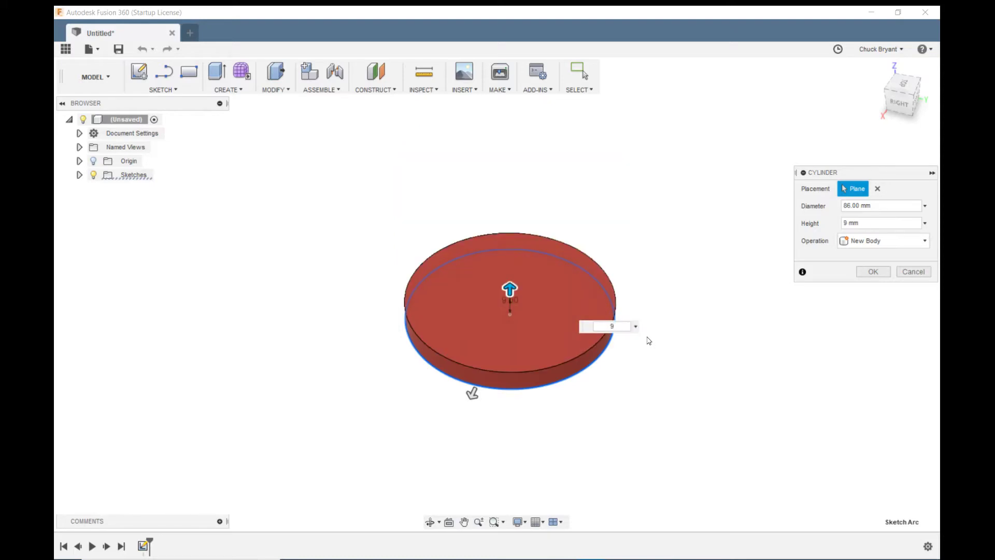
{"action": "type", "text": "5"}
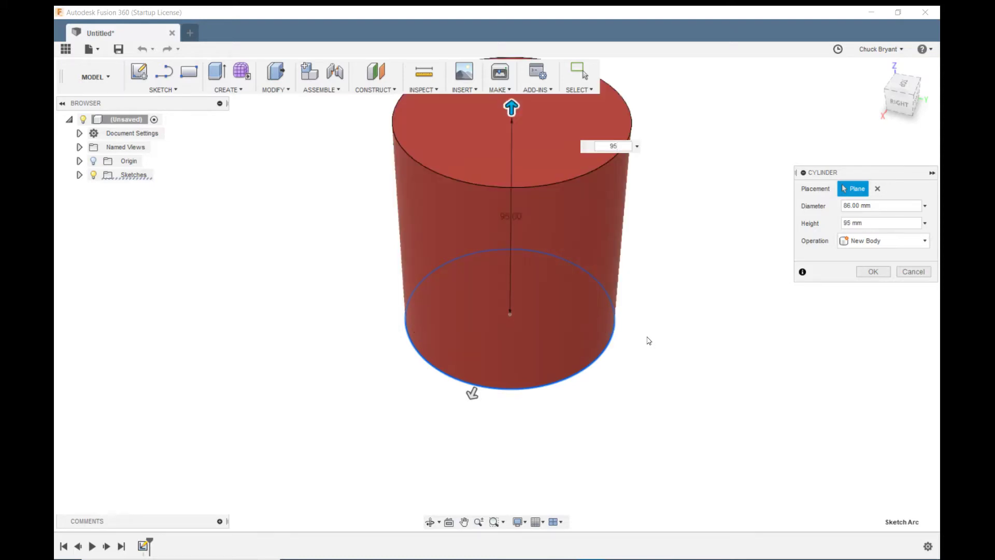
{"action": "key", "text": "Return"}
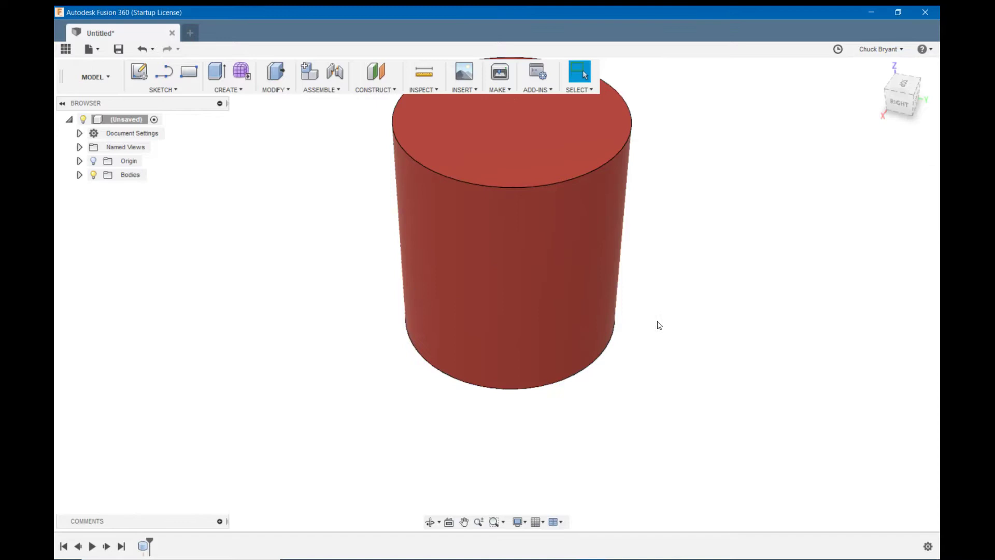
Pan, zoom and orbit until the cylinder's flat bottom face is seen from underneath.
{"action": "middle_click_drag", "start_coordinate": [677, 273], "coordinate": [644, 297]}
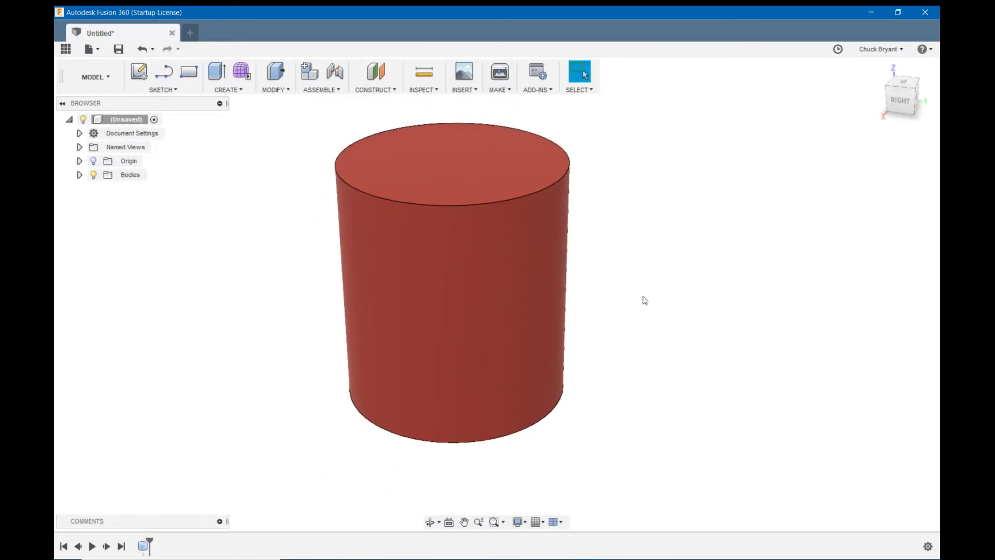
{"action": "middle_click_drag", "start_coordinate": [619, 225], "coordinate": [642, 213], "text": "shift"}
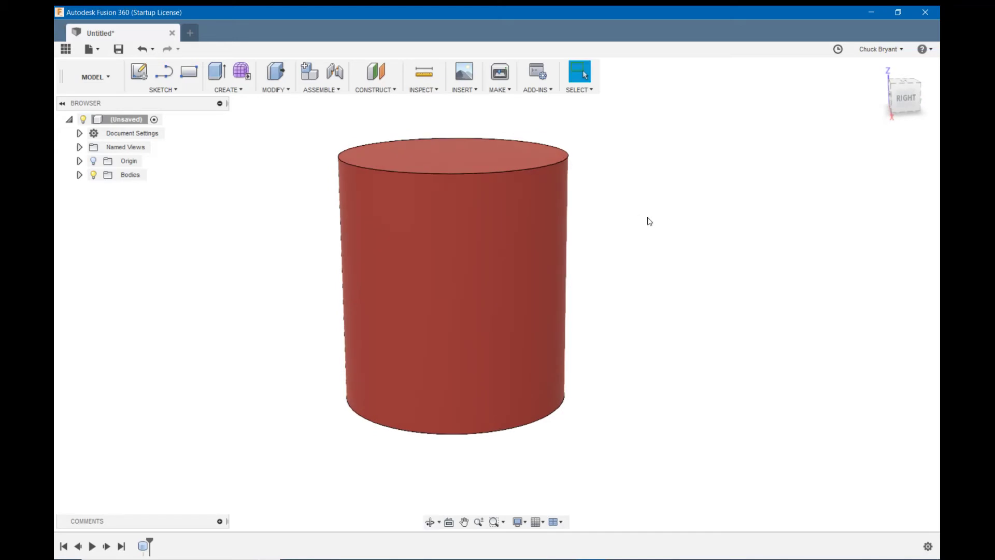
{"action": "mouse_move", "coordinate": [649, 222]}
{"action": "middle_mouse_down"}
{"action": "mouse_move", "coordinate": [580, 251]}
{"action": "mouse_move", "coordinate": [567, 273]}
{"action": "mouse_move", "coordinate": [730, 249]}
{"action": "mouse_move", "coordinate": [471, 244]}
{"action": "mouse_move", "coordinate": [808, 169]}
{"action": "mouse_move", "coordinate": [672, 199]}
{"action": "mouse_move", "coordinate": [664, 225]}
{"action": "middle_mouse_up"}
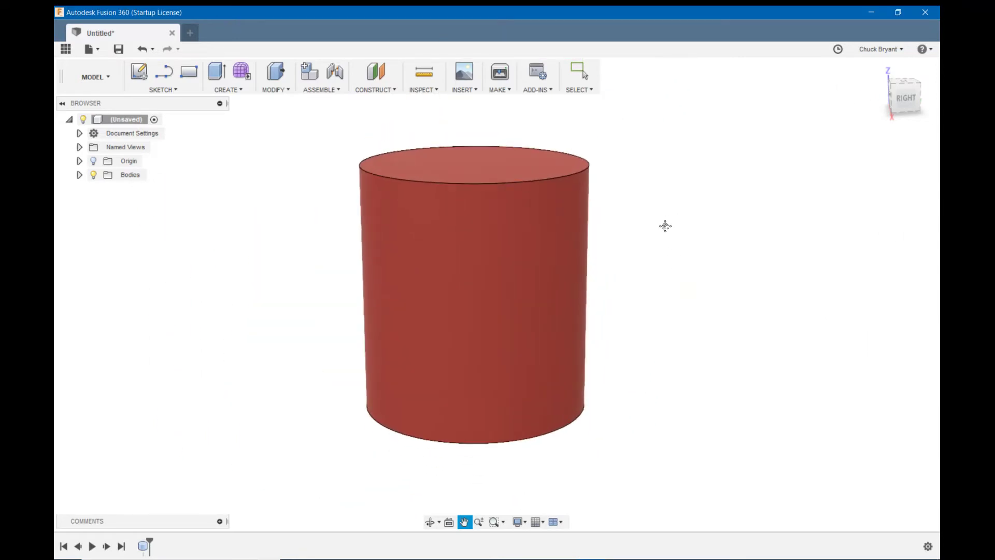
{"action": "key", "text": "Escape"}
{"action": "scroll", "coordinate": [648, 240], "scroll_direction": "up", "scroll_amount": 3}
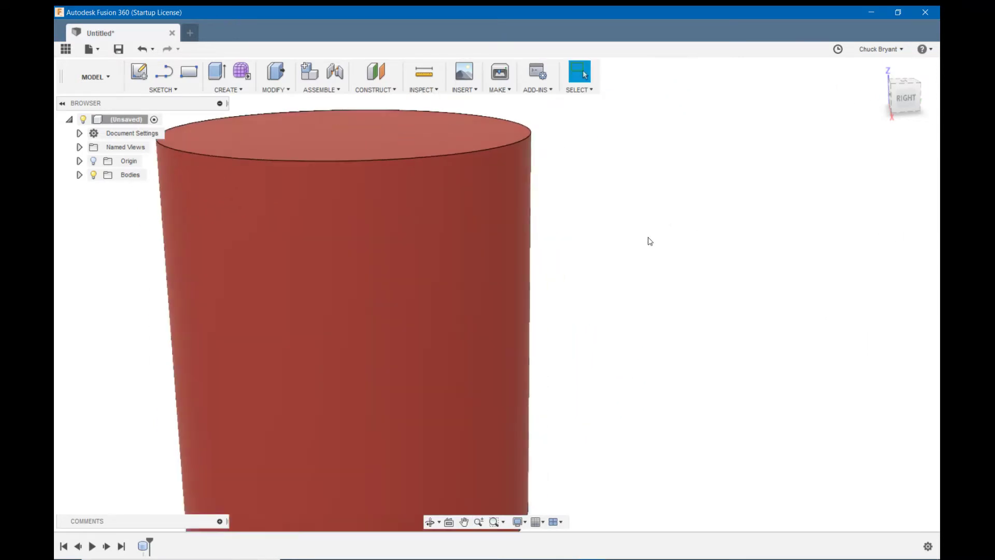
{"action": "scroll", "coordinate": [518, 293], "scroll_direction": "down", "scroll_amount": 3}
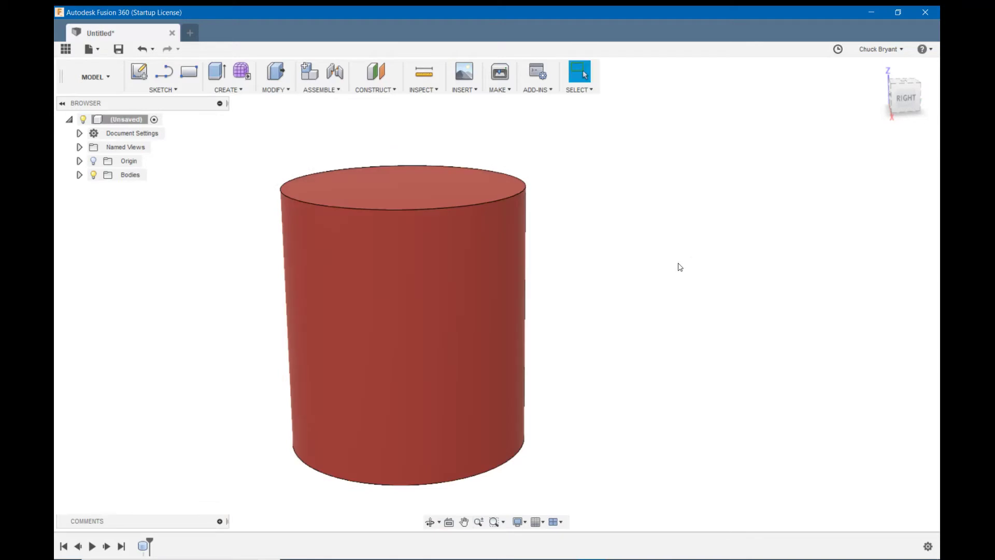
{"action": "middle_click_drag", "start_coordinate": [669, 267], "coordinate": [731, 240]}
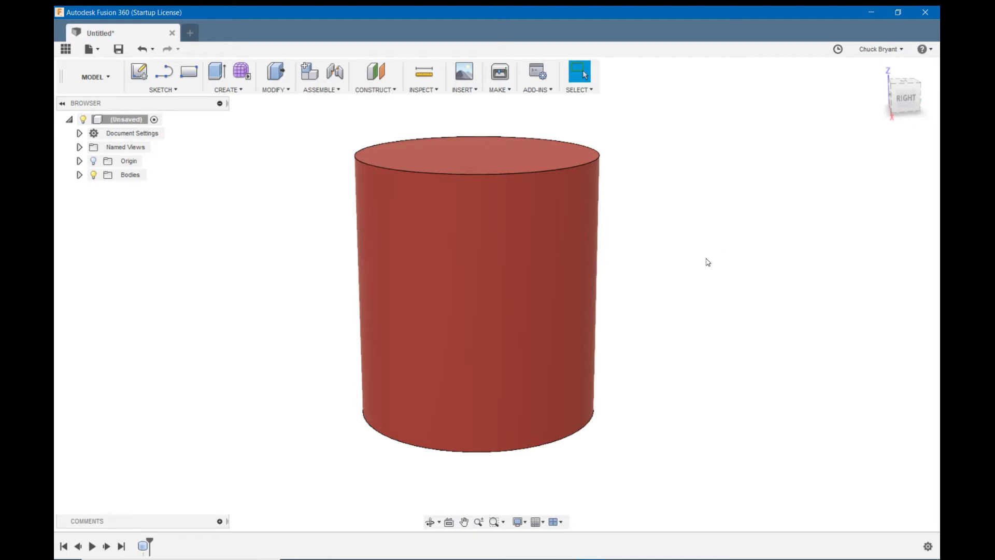
{"action": "mouse_move", "coordinate": [707, 260]}
{"action": "middle_mouse_down", "text": "shift"}
{"action": "mouse_move", "coordinate": [700, 209]}
{"action": "mouse_move", "coordinate": [692, 247]}
{"action": "middle_mouse_up", "text": "shift"}
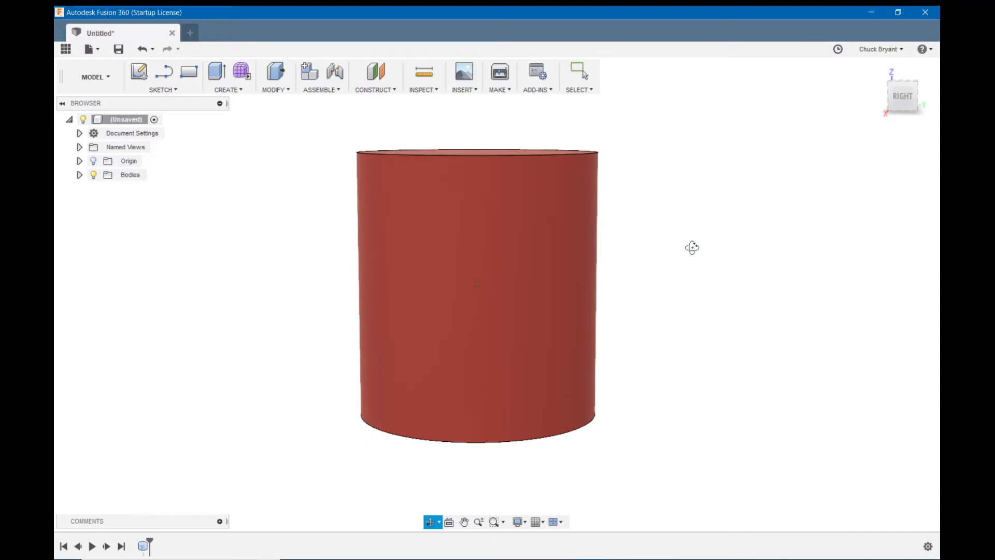
{"action": "middle_click_drag", "start_coordinate": [692, 247], "coordinate": [691, 250], "text": "shift"}
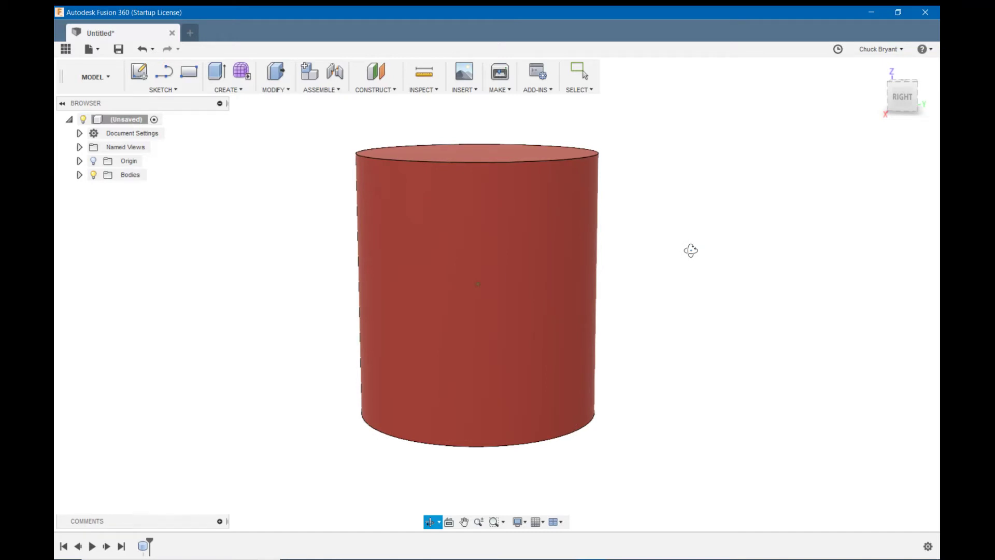
{"action": "middle_click_drag", "start_coordinate": [691, 251], "coordinate": [670, 183], "text": "shift"}
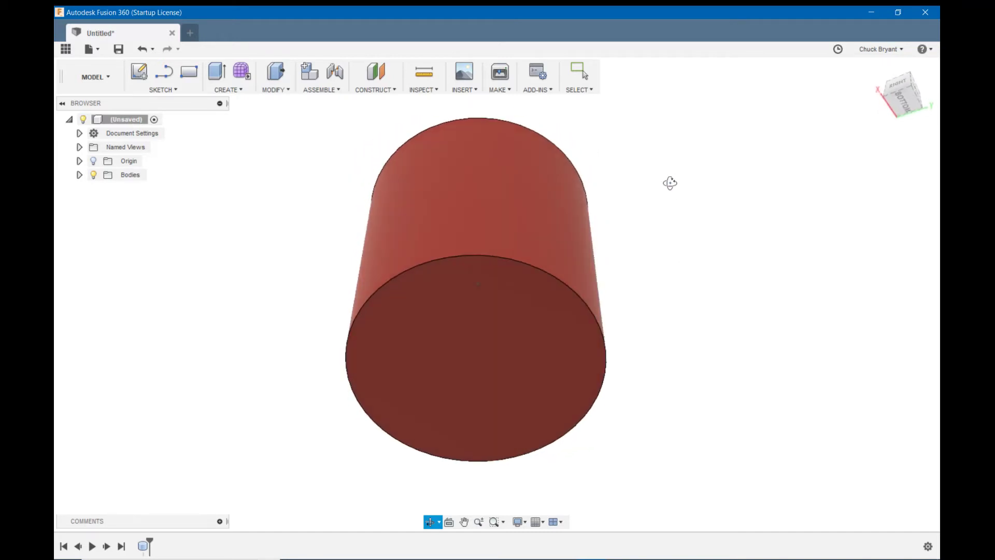
{"action": "key", "text": "Escape"}
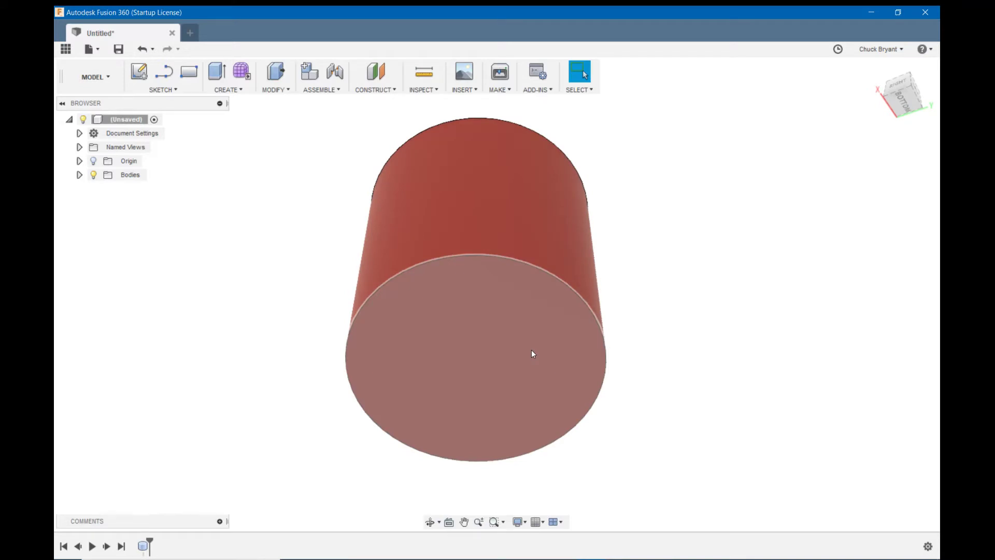
Shell the cylinder with a 3 mm inside thickness, removing its bottom face.
{"action": "left_click", "coordinate": [276, 91]}
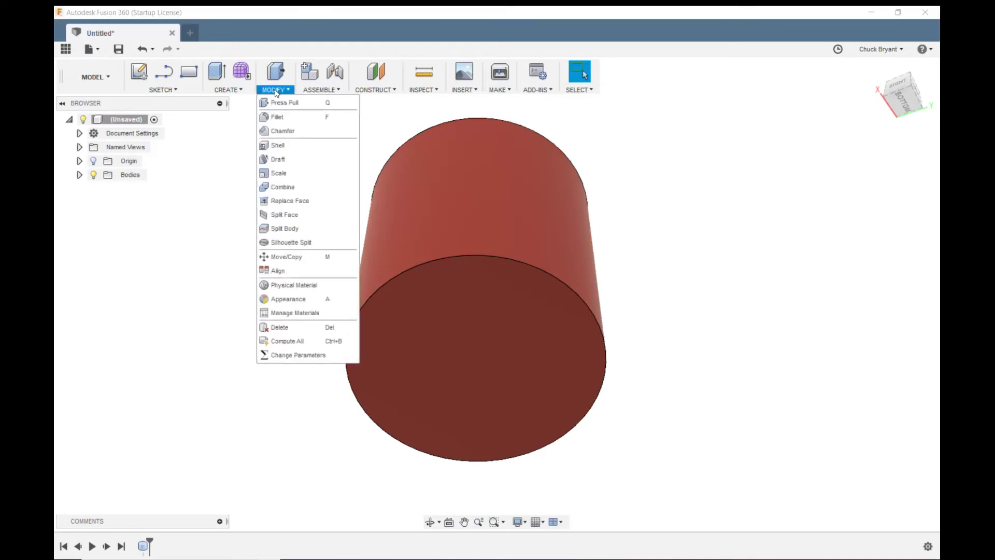
{"action": "left_click", "coordinate": [281, 148]}
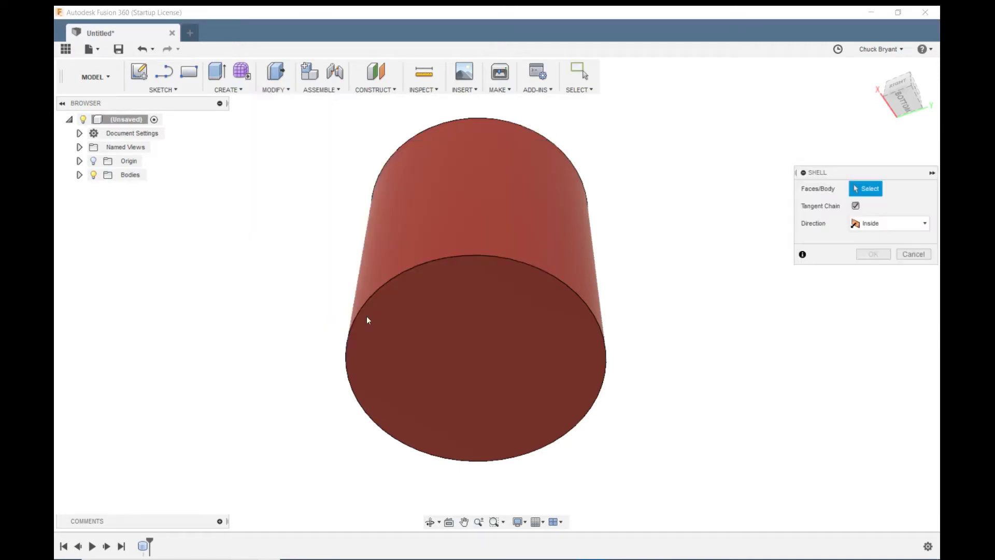
{"action": "left_click", "coordinate": [441, 344]}
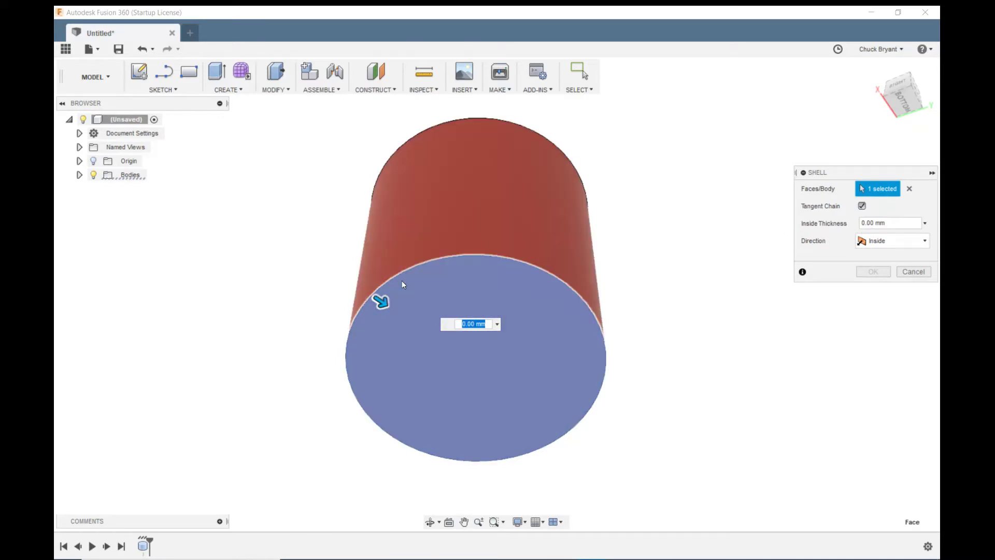
{"action": "left_click_drag", "start_coordinate": [381, 300], "coordinate": [377, 328]}
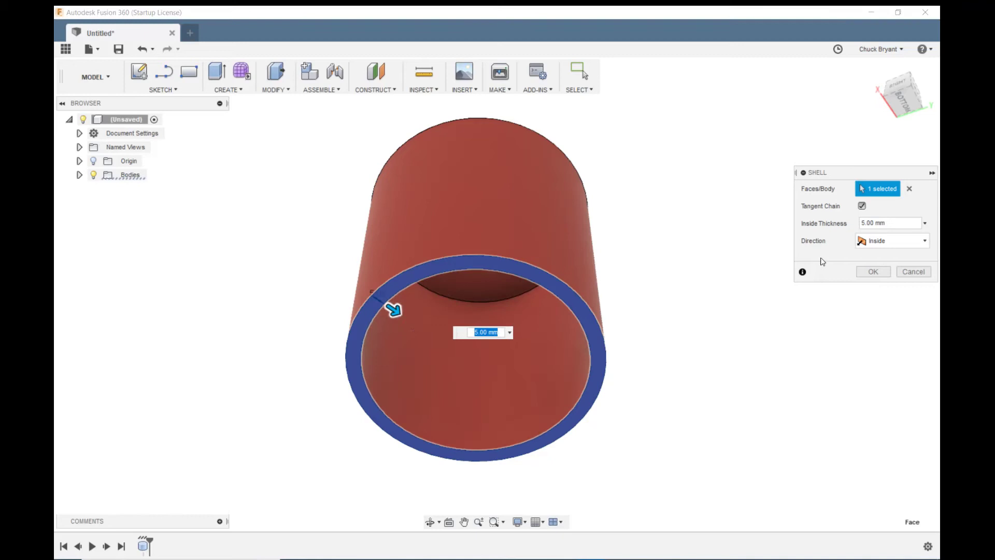
{"action": "type", "text": "3"}
{"action": "key", "text": "Return"}
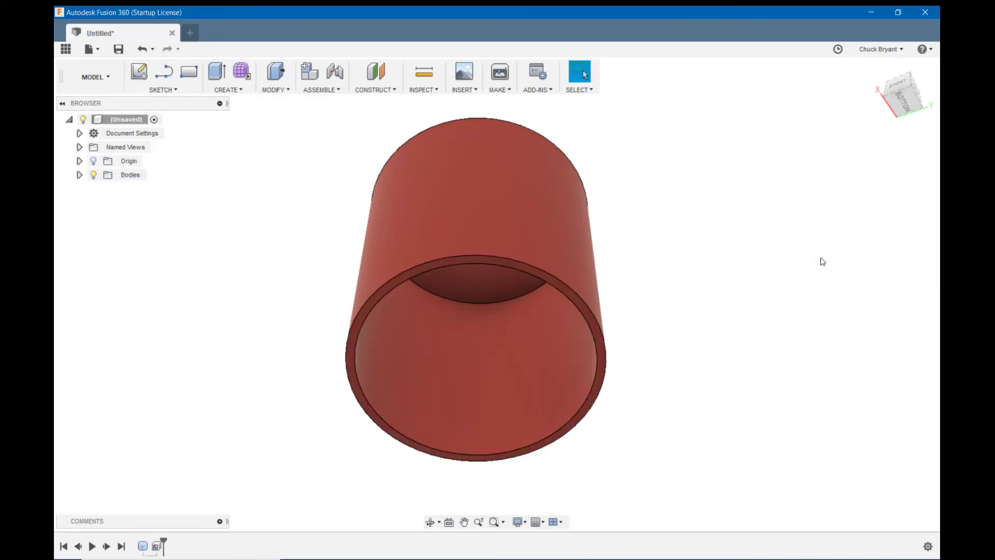
Turn to a side view of the shelled cylinder and bring up the Create feature list.
{"action": "middle_click_drag", "start_coordinate": [641, 326], "coordinate": [639, 424], "text": "shift"}
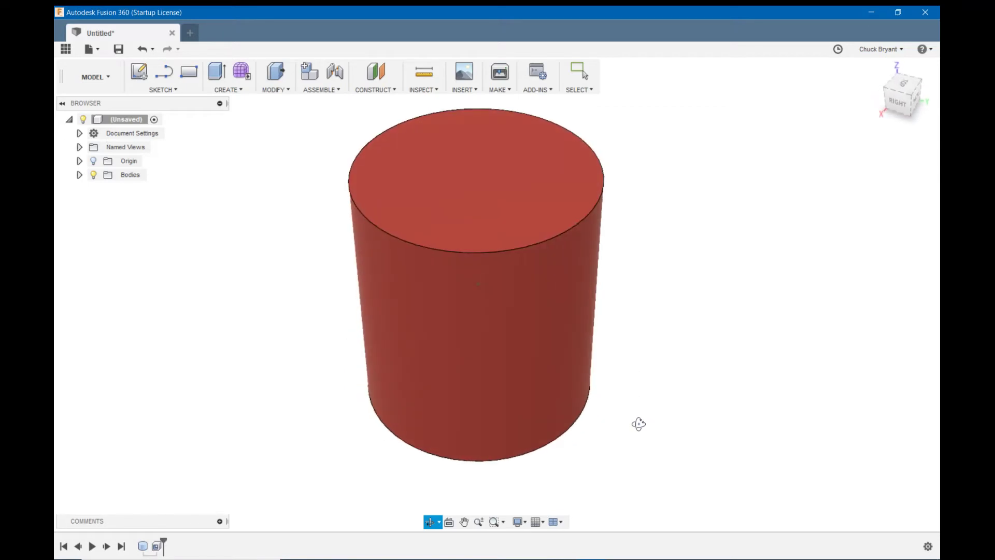
{"action": "scroll", "coordinate": [743, 249], "scroll_direction": "down", "scroll_amount": 2}
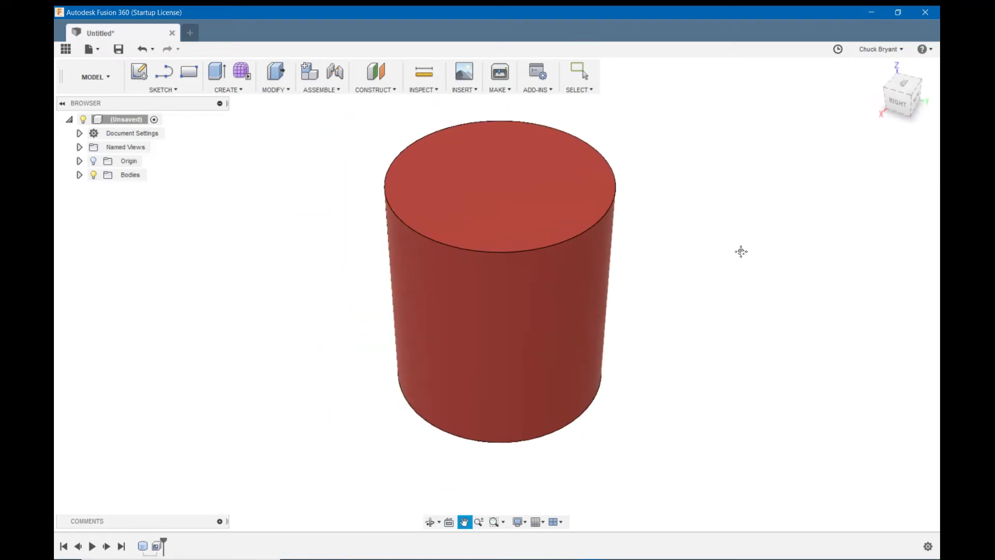
{"action": "middle_click_drag", "start_coordinate": [741, 252], "coordinate": [672, 301]}
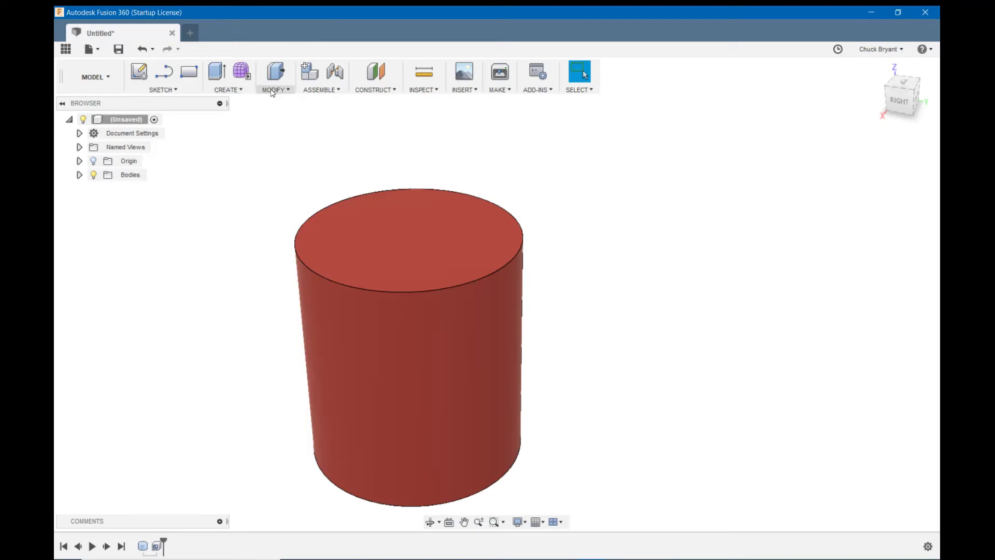
{"action": "left_click", "coordinate": [243, 90]}
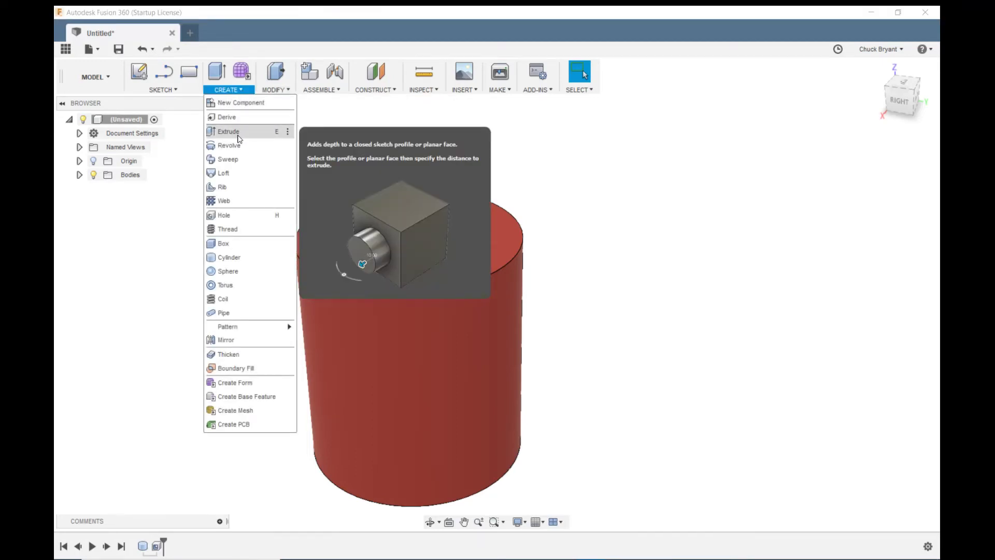
Extrude the cylinder's top face 20 mm with a 35° outward taper, joined to the body.
{"action": "left_click", "coordinate": [237, 136]}
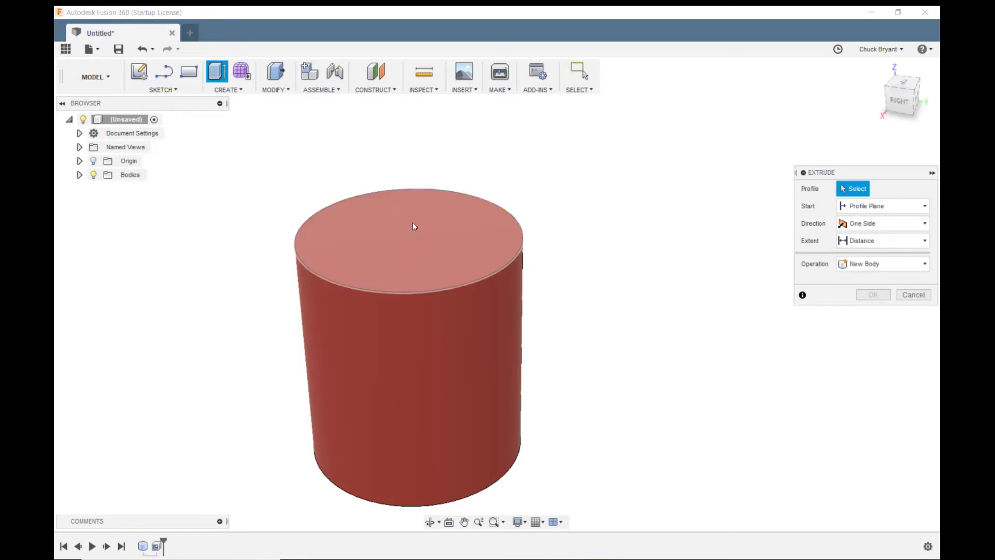
{"action": "left_click", "coordinate": [413, 222]}
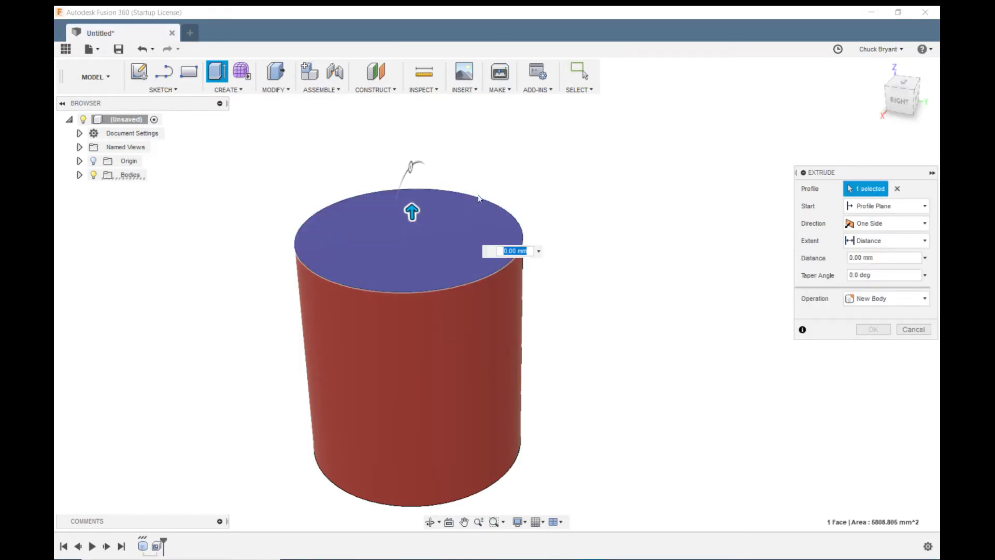
{"action": "left_click", "coordinate": [421, 199]}
{"action": "left_click_drag", "start_coordinate": [421, 200], "coordinate": [426, 171]}
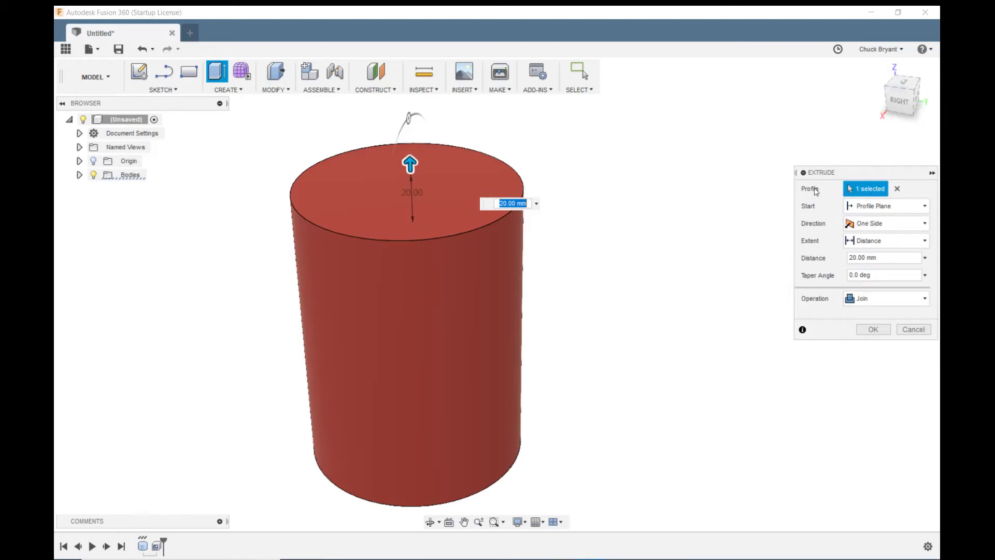
{"action": "left_click", "coordinate": [873, 277]}
{"action": "type", "text": "35"}
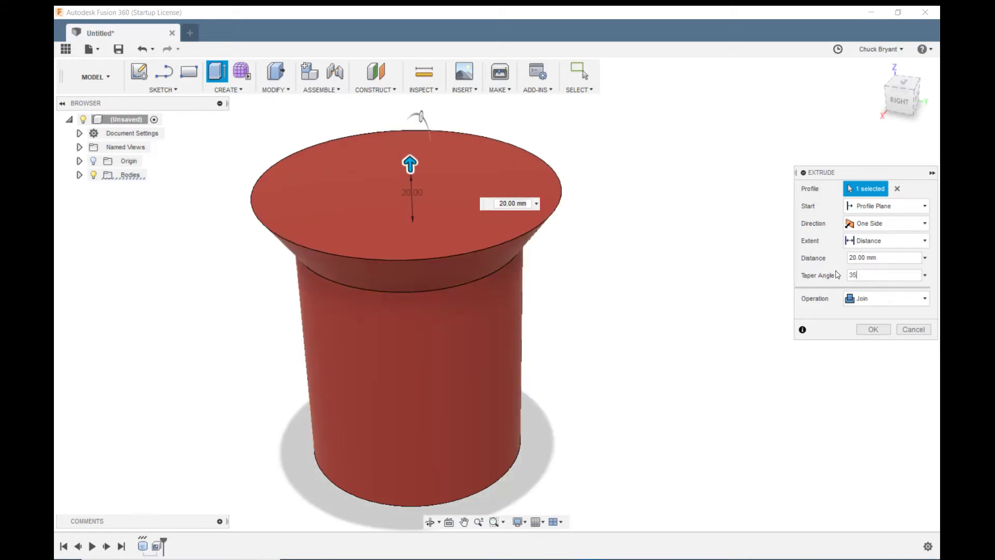
{"action": "middle_click_drag", "start_coordinate": [738, 347], "coordinate": [707, 323], "text": "shift"}
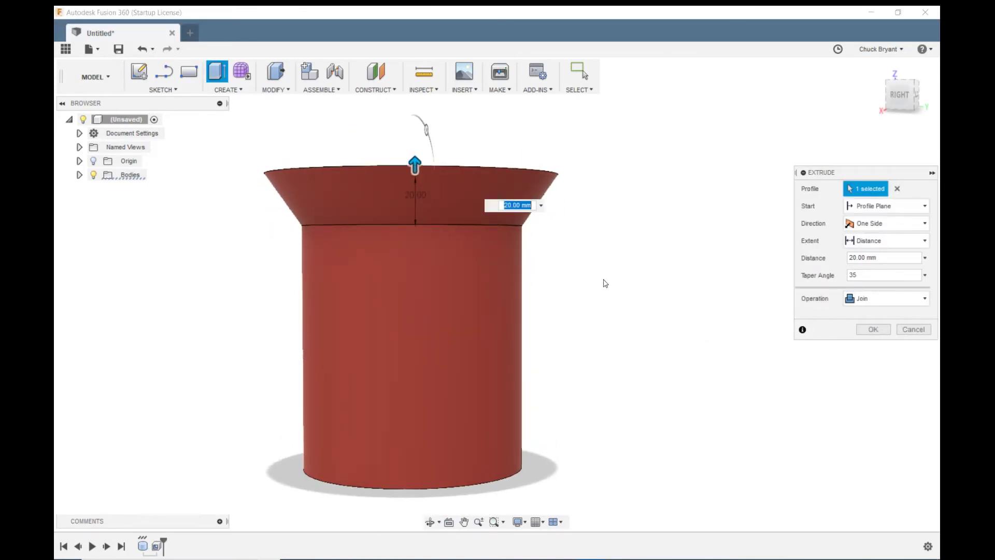
{"action": "middle_click_drag", "start_coordinate": [618, 279], "coordinate": [614, 288], "text": "shift"}
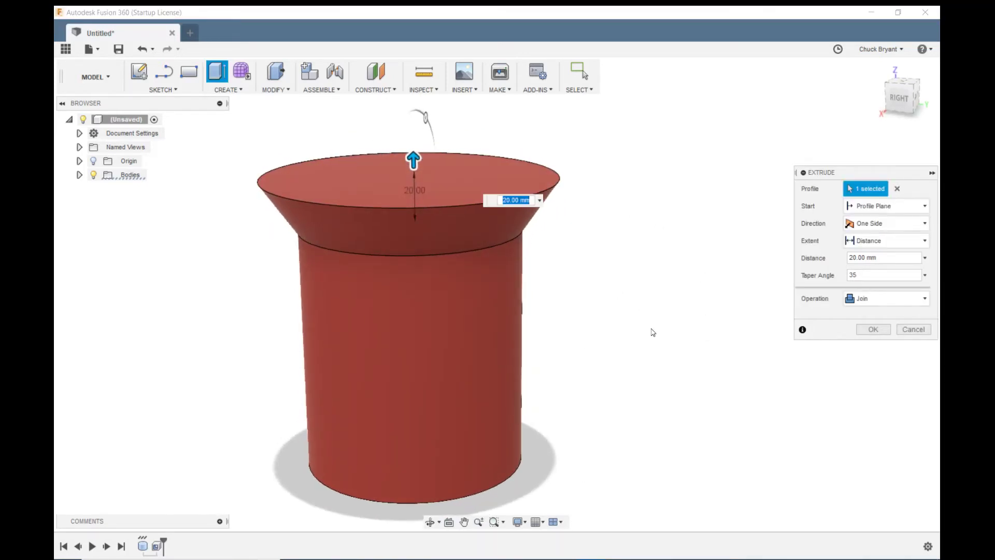
{"action": "left_click", "coordinate": [873, 329]}
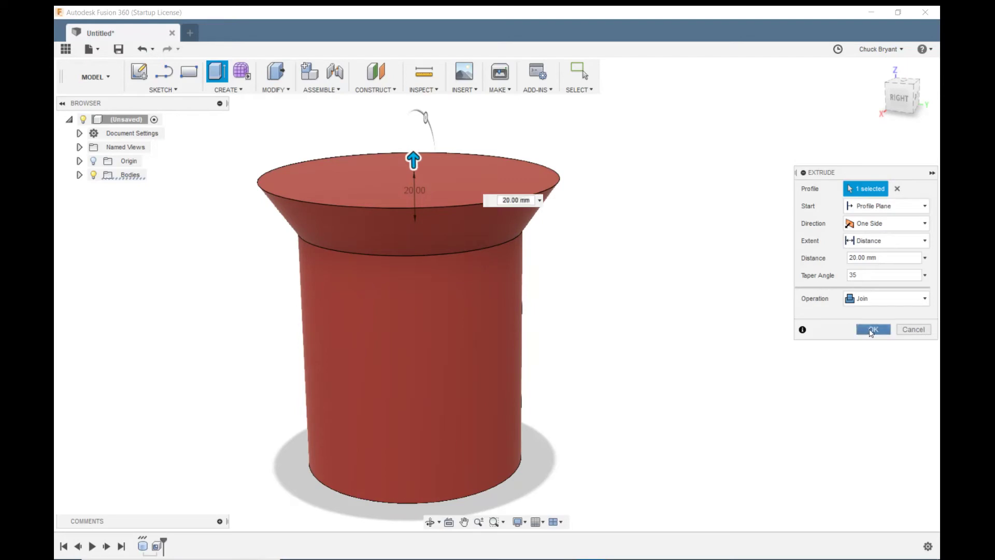
{"action": "middle_click_drag", "start_coordinate": [652, 160], "coordinate": [670, 191], "text": "shift"}
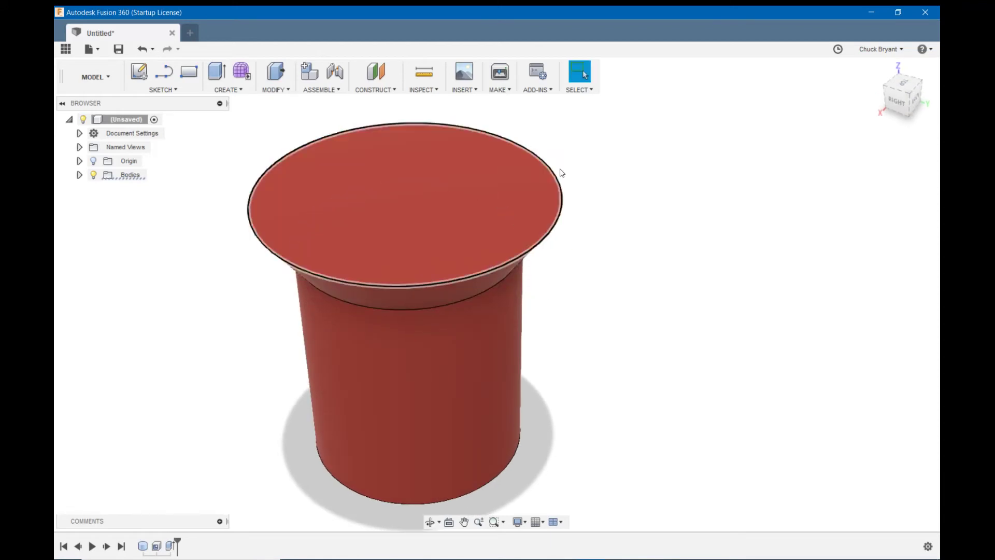
Shell the flared top face open with a 3 mm inside wall thickness.
{"action": "left_click", "coordinate": [276, 88]}
{"action": "left_click", "coordinate": [274, 144]}
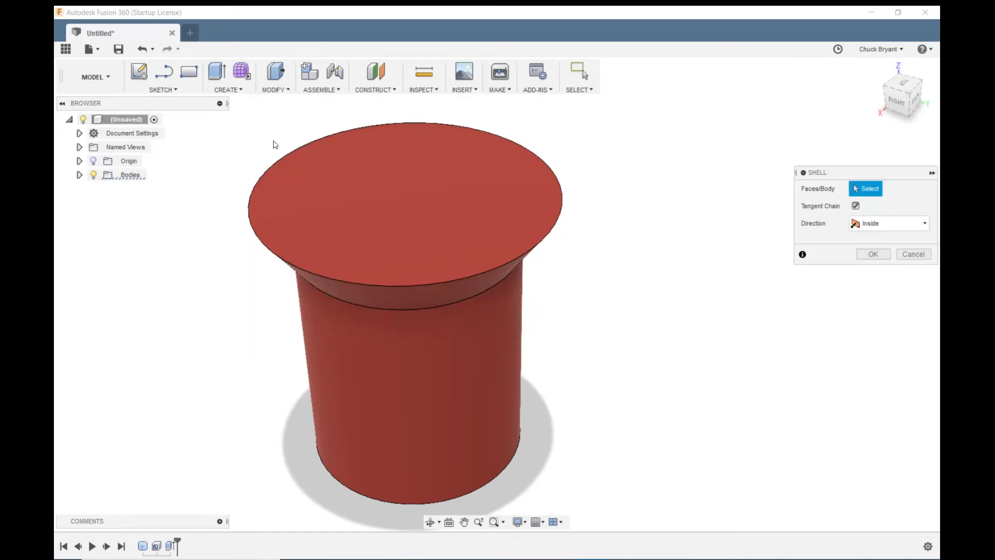
{"action": "left_click", "coordinate": [386, 187]}
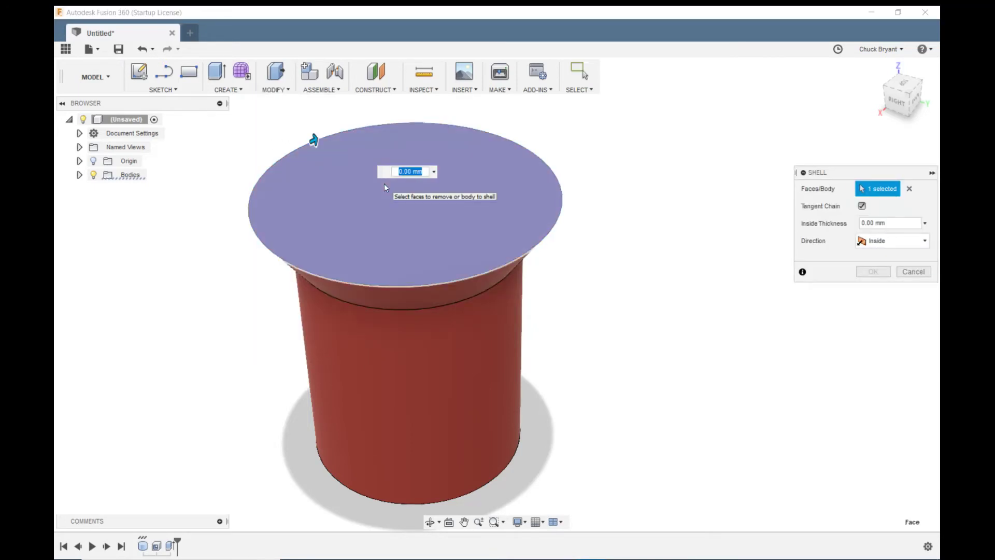
{"action": "type", "text": "3"}
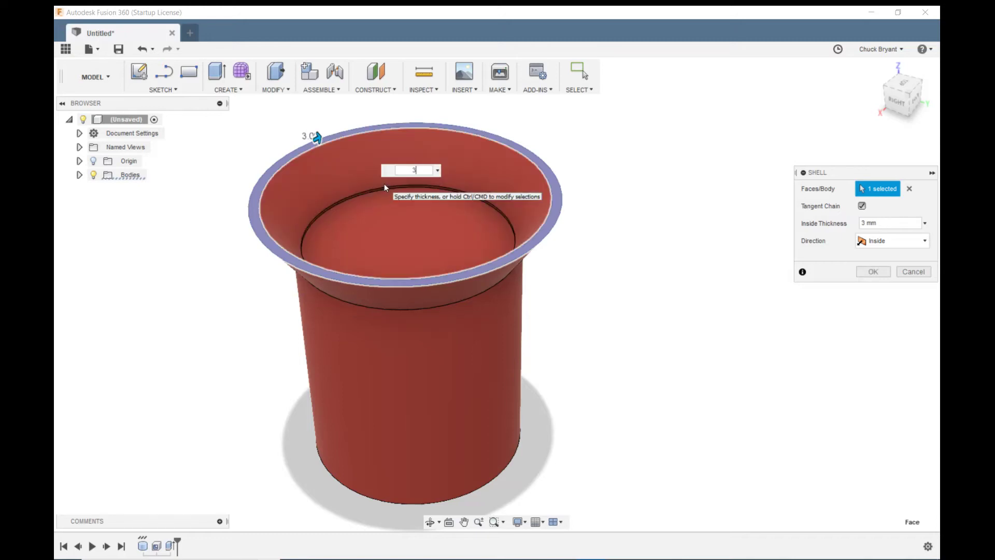
{"action": "key", "text": "Return"}
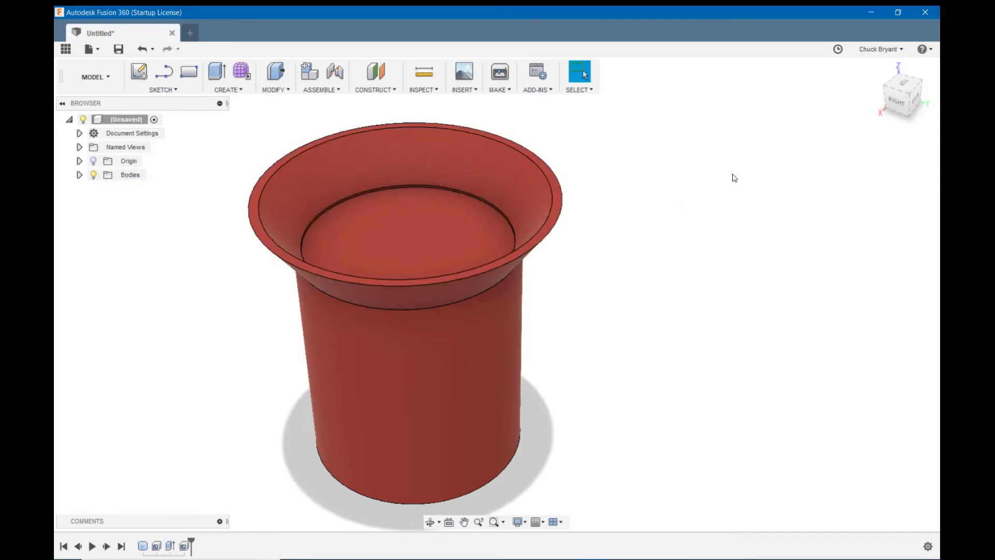
{"action": "middle_click_drag", "start_coordinate": [731, 178], "coordinate": [732, 300], "text": "shift"}
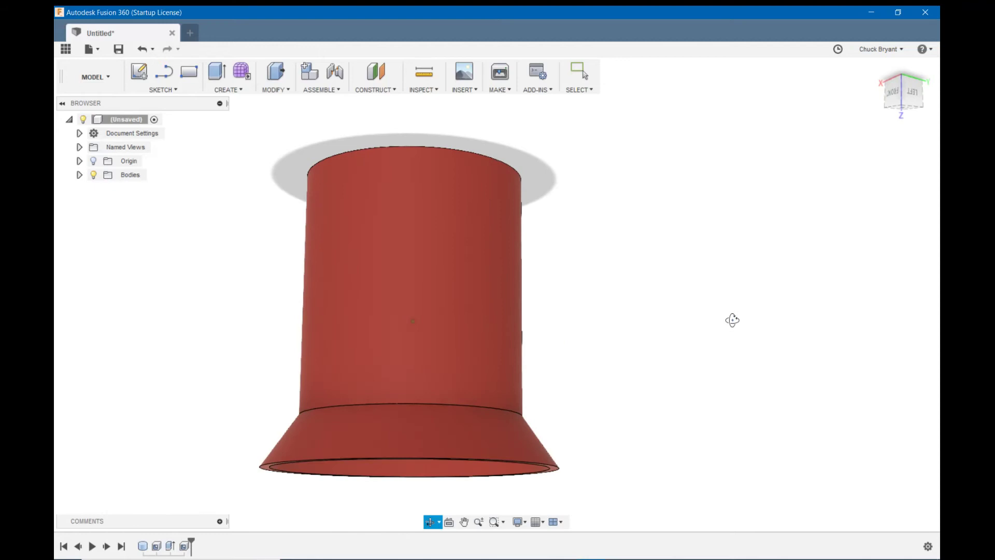
{"action": "left_click_drag", "start_coordinate": [732, 320], "coordinate": [717, 278]}
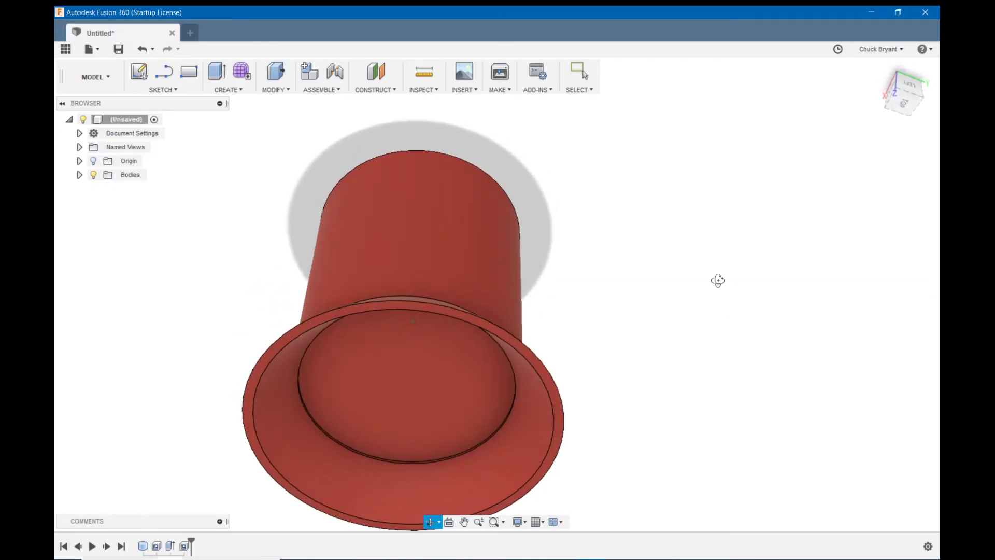
{"action": "key", "text": "Escape"}
{"action": "middle_click_drag", "start_coordinate": [518, 373], "coordinate": [600, 340], "text": "shift"}
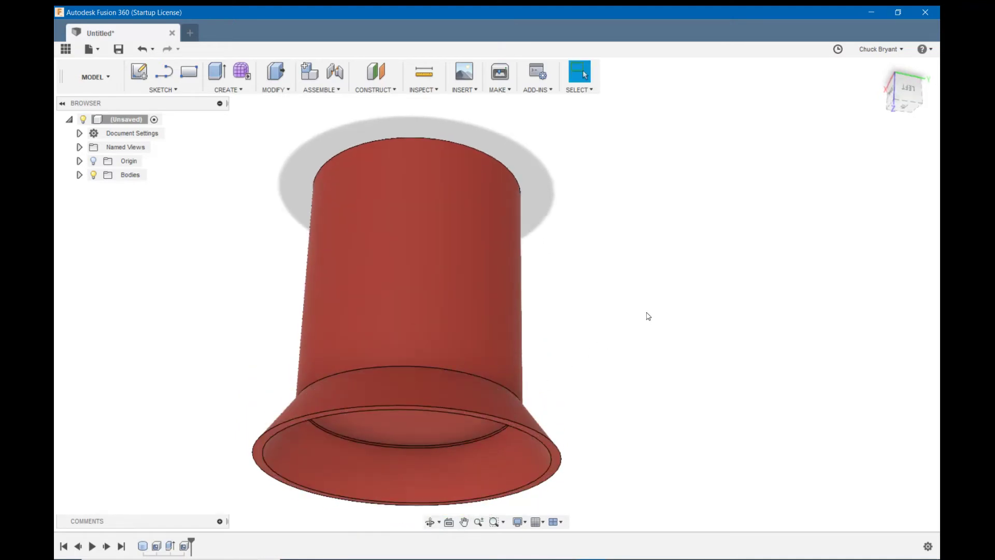
{"action": "middle_click_drag", "start_coordinate": [647, 315], "coordinate": [656, 266], "text": "shift"}
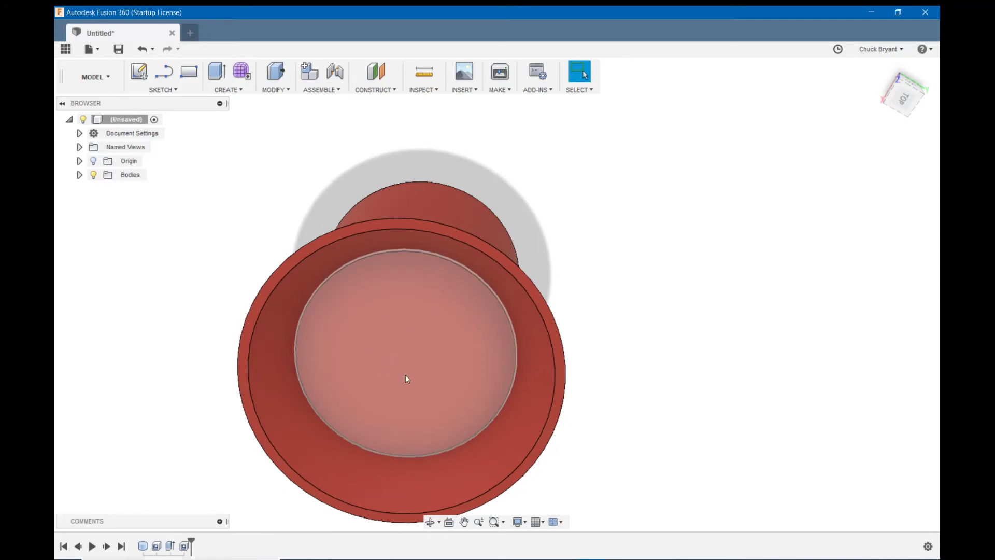
{"action": "middle_click_drag", "start_coordinate": [405, 374], "coordinate": [614, 109], "text": "shift"}
{"action": "middle_click_drag", "start_coordinate": [560, 262], "coordinate": [600, 416], "text": "shift"}
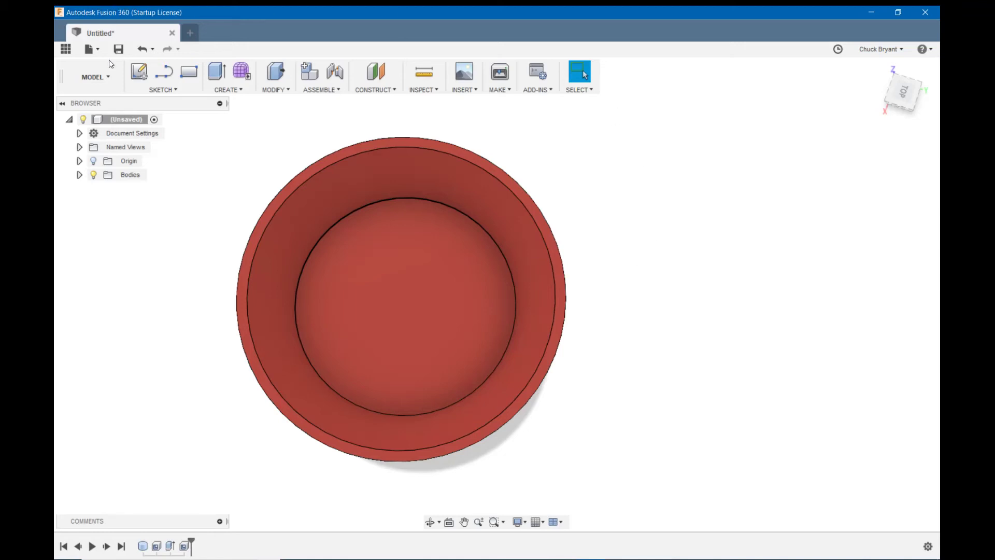
Sketch a 74 mm diameter circle centred at the origin on the cup's inner floor.
{"action": "left_click", "coordinate": [137, 70]}
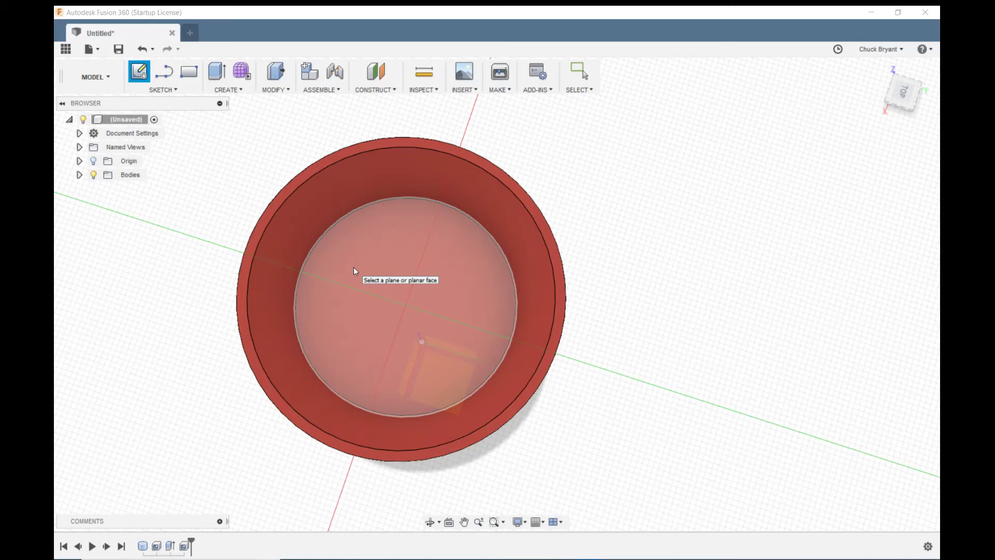
{"action": "left_click", "coordinate": [354, 267]}
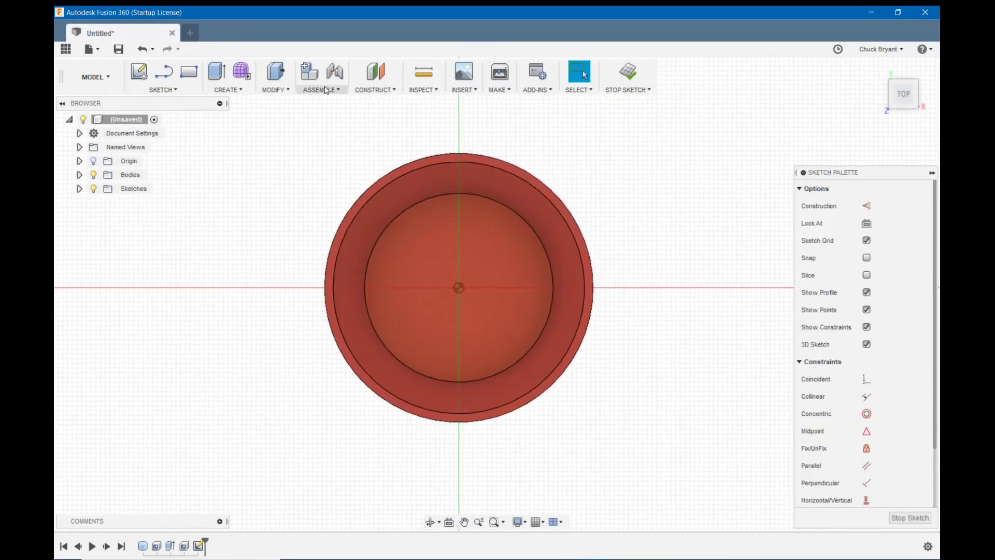
{"action": "left_click", "coordinate": [177, 90]}
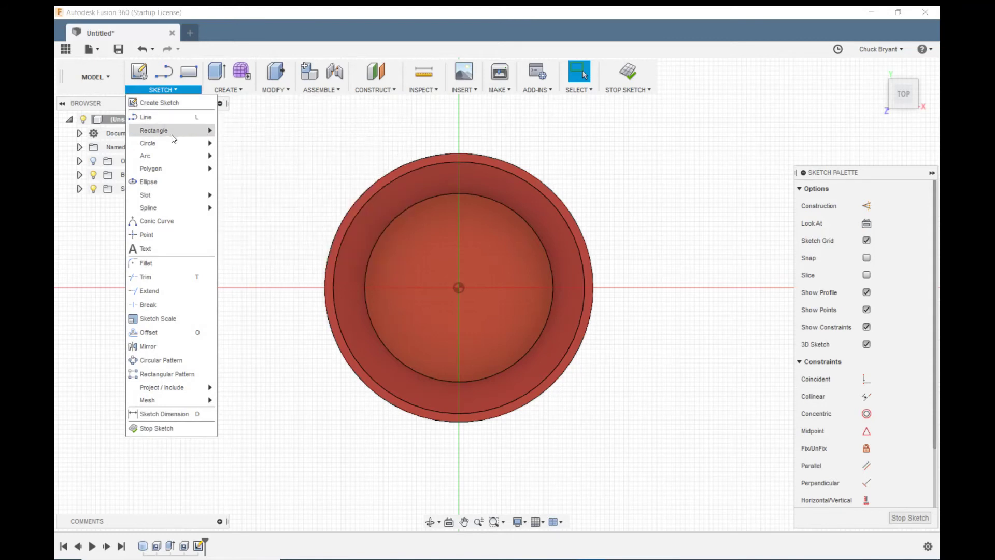
{"action": "mouse_move", "coordinate": [171, 148]}
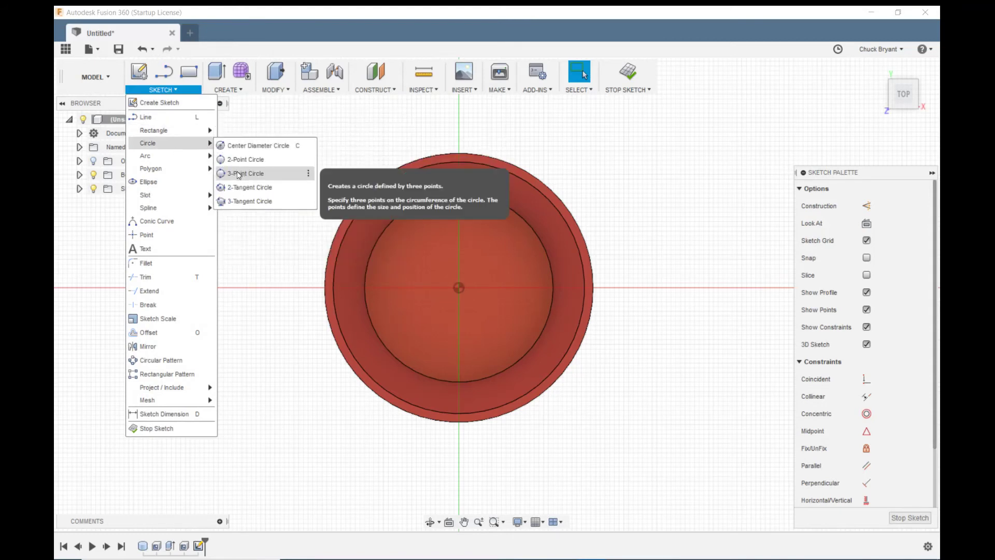
{"action": "left_click", "coordinate": [242, 148]}
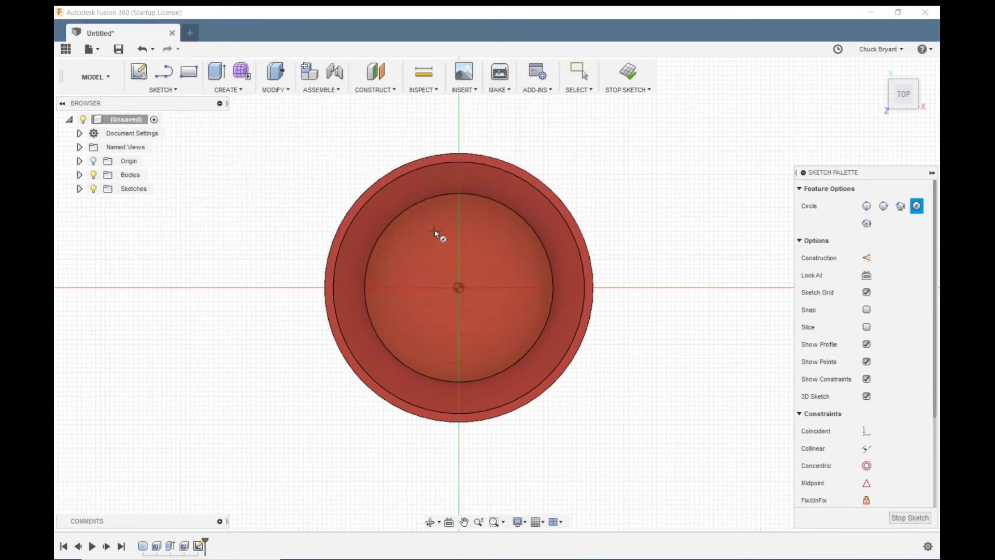
{"action": "left_click", "coordinate": [459, 287]}
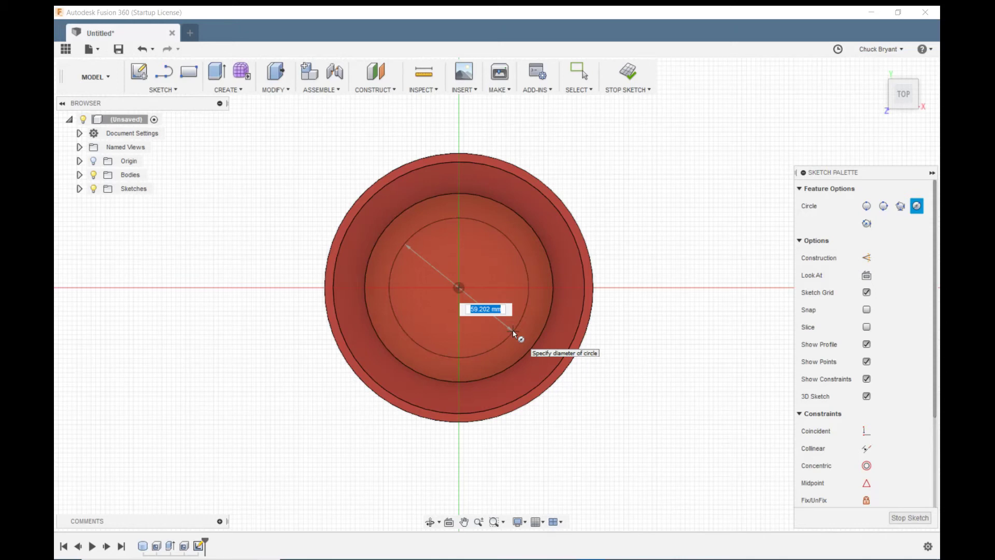
{"action": "type", "text": "74"}
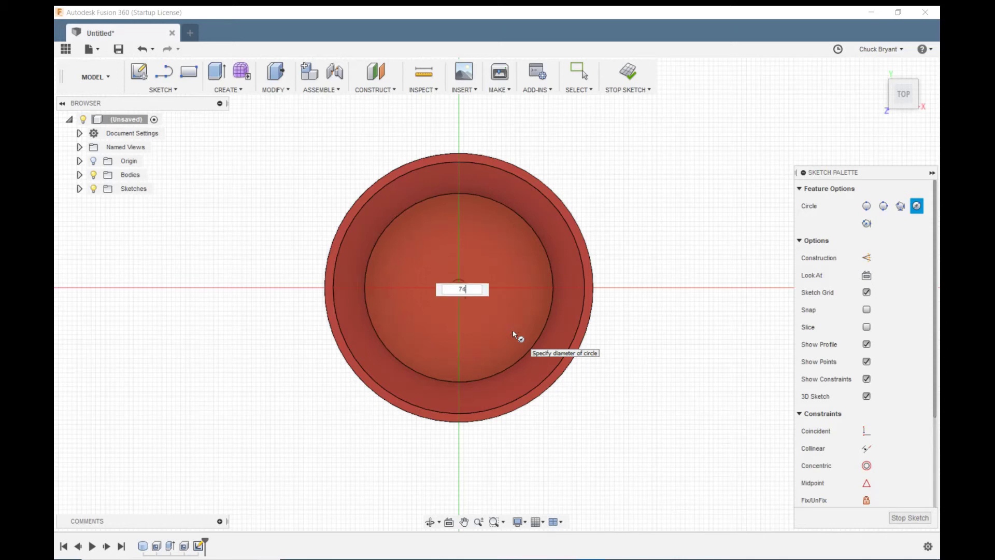
{"action": "key", "text": "Return"}
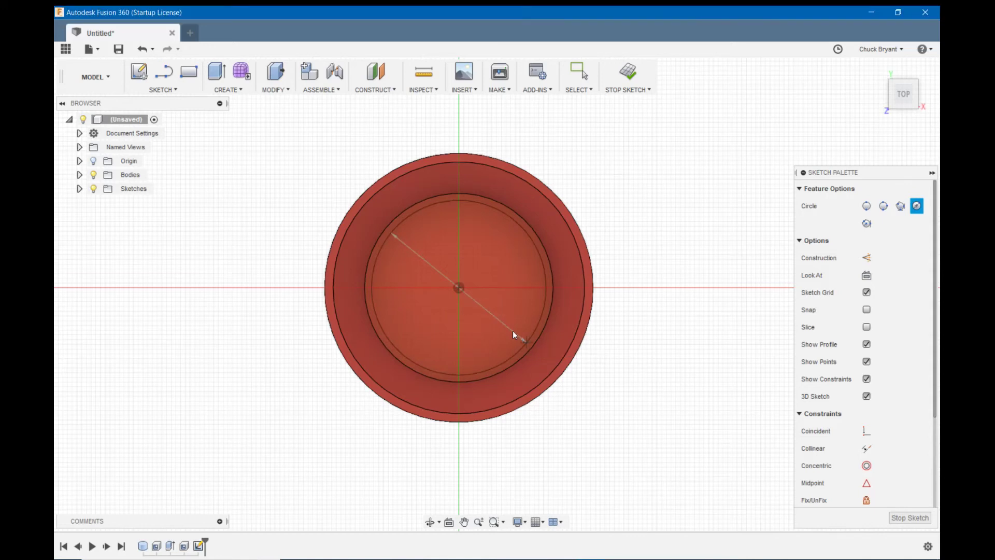
{"action": "key", "text": "Escape"}
{"action": "middle_click_drag", "start_coordinate": [691, 203], "coordinate": [674, 168], "text": "shift"}
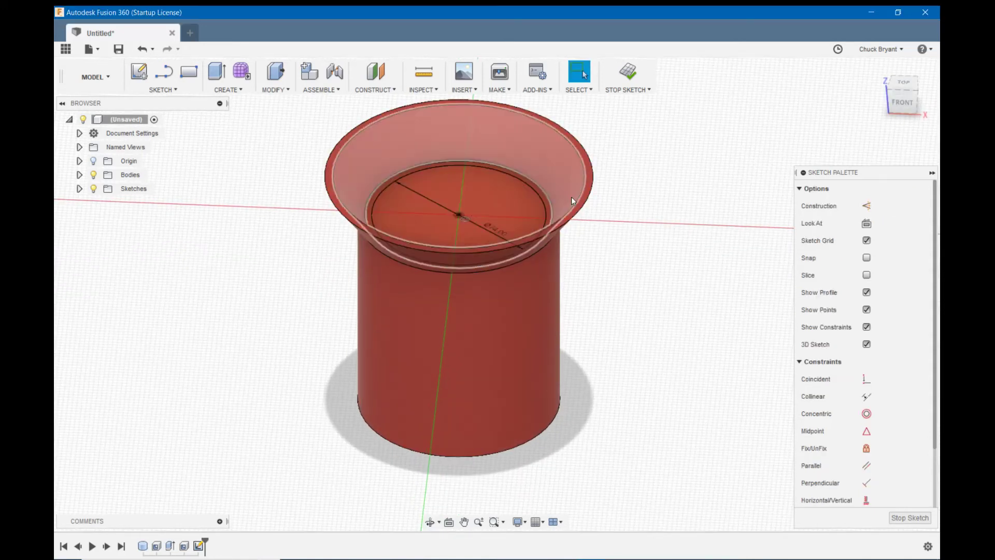
Extrude the 74 mm circle -50 mm as a Distance cut through the cup's bottom.
{"action": "left_click", "coordinate": [224, 90]}
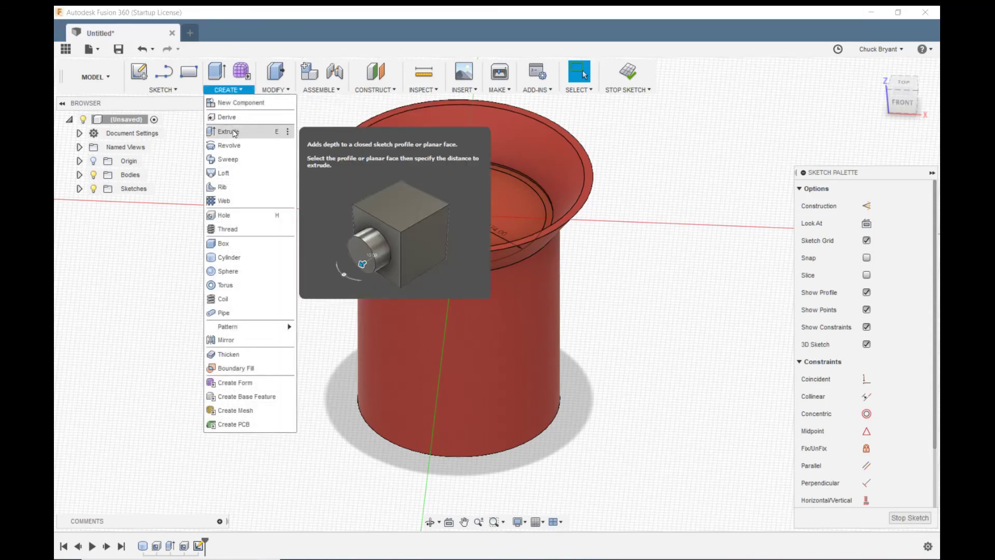
{"action": "left_click", "coordinate": [235, 132]}
{"action": "left_click", "coordinate": [450, 199]}
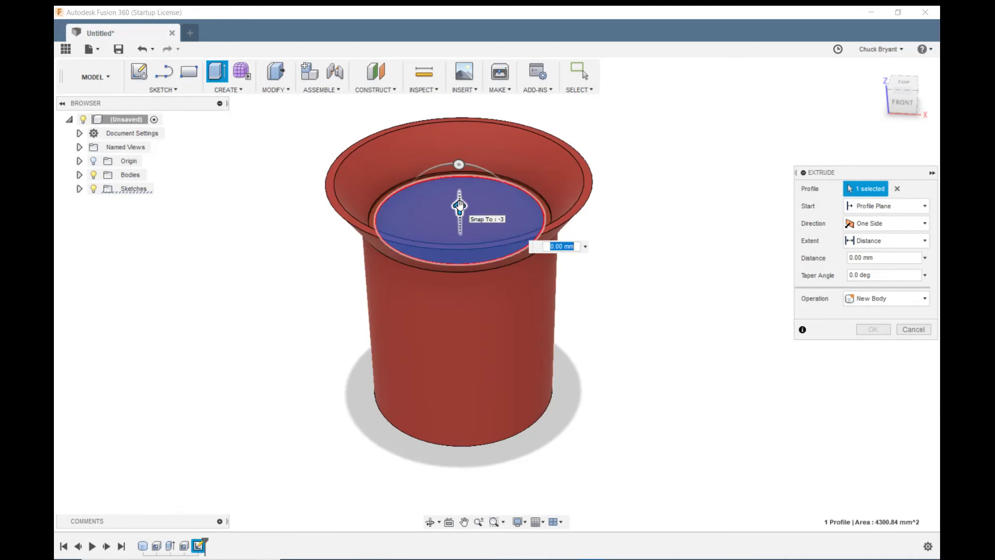
{"action": "left_click", "coordinate": [885, 246]}
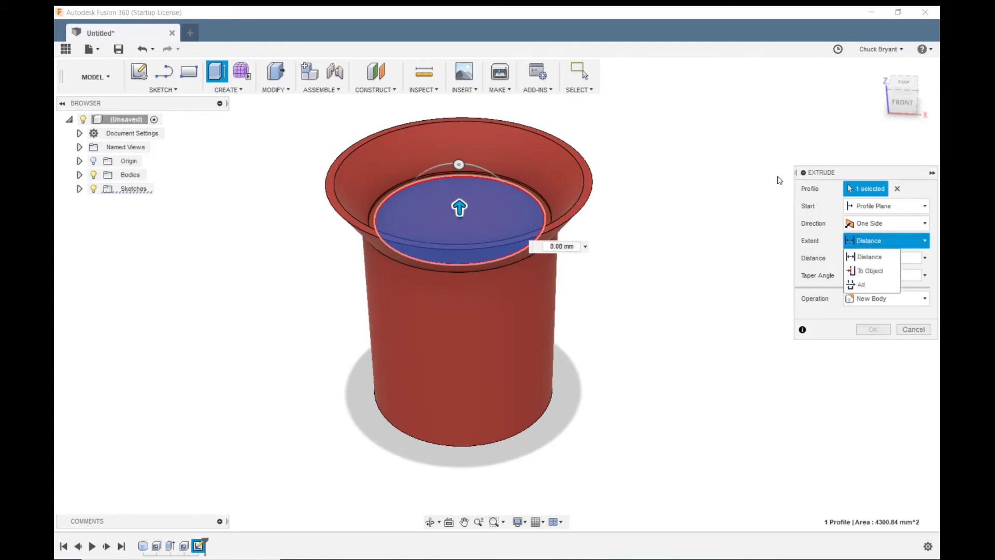
{"action": "left_click", "coordinate": [870, 256]}
{"action": "type", "text": "-50"}
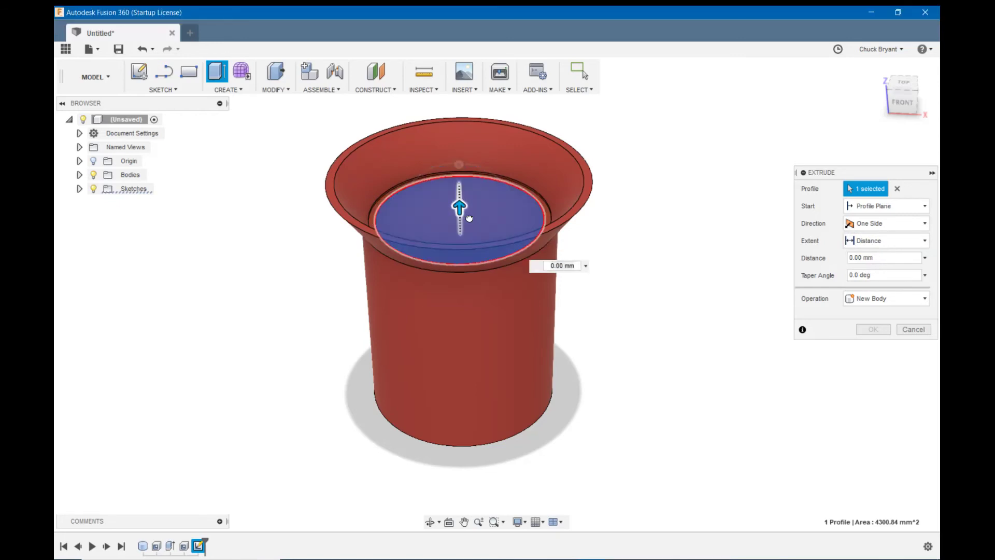
{"action": "key", "text": "Return"}
{"action": "mouse_move", "coordinate": [738, 275]}
{"action": "middle_mouse_down", "text": "shift"}
{"action": "mouse_move", "coordinate": [727, 188]}
{"action": "mouse_move", "coordinate": [733, 266]}
{"action": "middle_mouse_up", "text": "shift"}
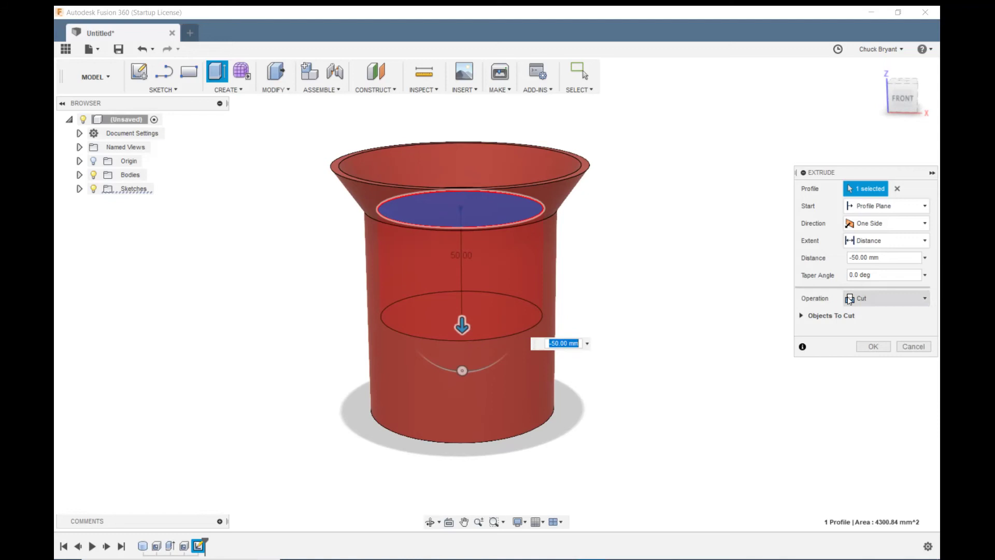
{"action": "left_click", "coordinate": [881, 346]}
{"action": "middle_click_drag", "start_coordinate": [755, 173], "coordinate": [746, 224], "text": "shift"}
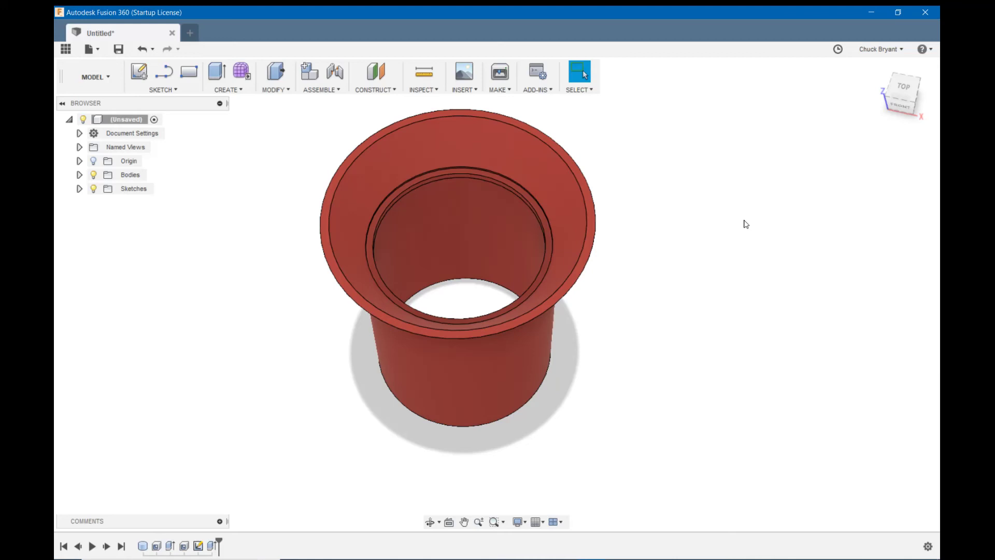
From underneath, chamfer the bottom opening's rim edge by 3 mm.
{"action": "key", "text": "F4"}
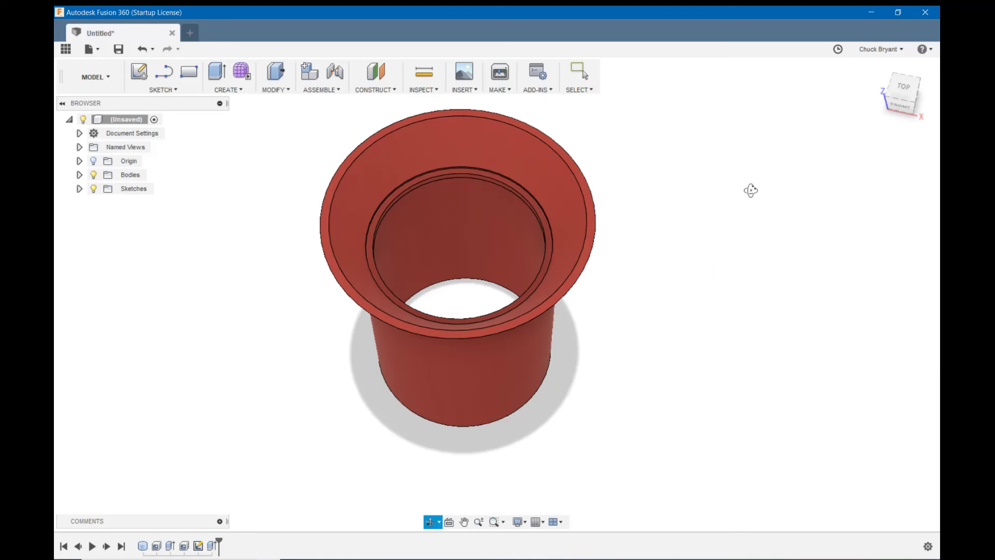
{"action": "left_click_drag", "start_coordinate": [751, 189], "coordinate": [755, 5]}
{"action": "key", "text": "Escape"}
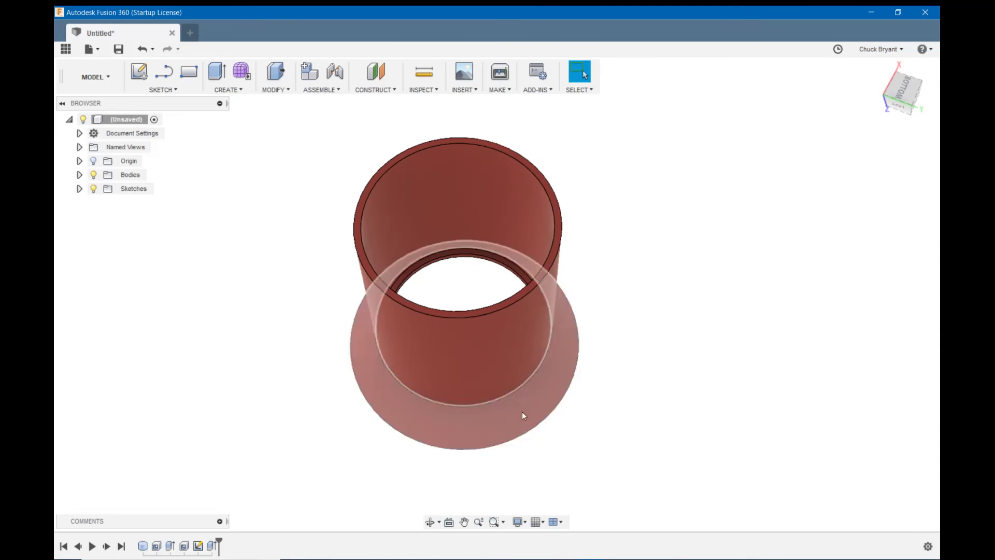
{"action": "scroll", "coordinate": [477, 265], "scroll_direction": "up", "scroll_amount": 2}
{"action": "scroll", "coordinate": [477, 265], "scroll_direction": "up", "scroll_amount": 5}
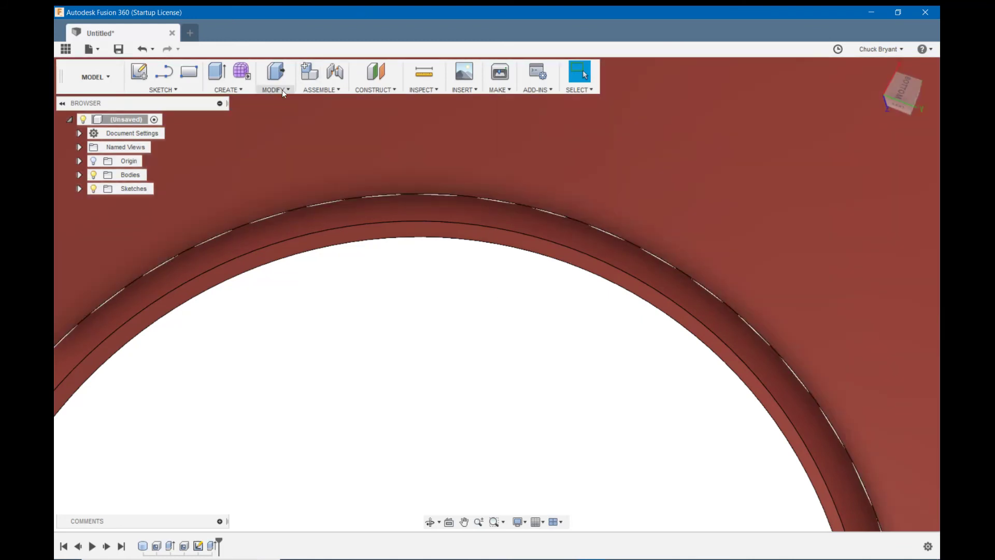
{"action": "left_click", "coordinate": [283, 89]}
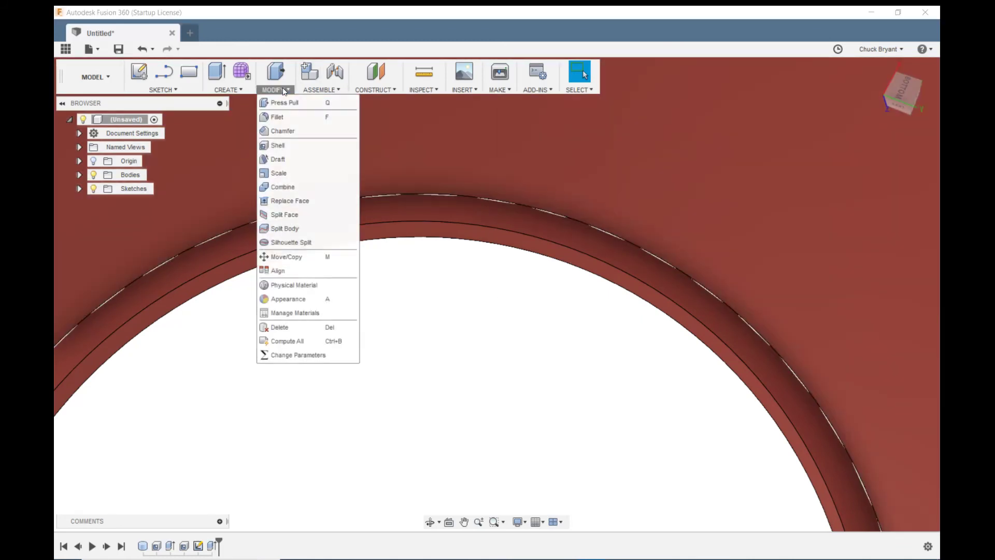
{"action": "left_click", "coordinate": [282, 130]}
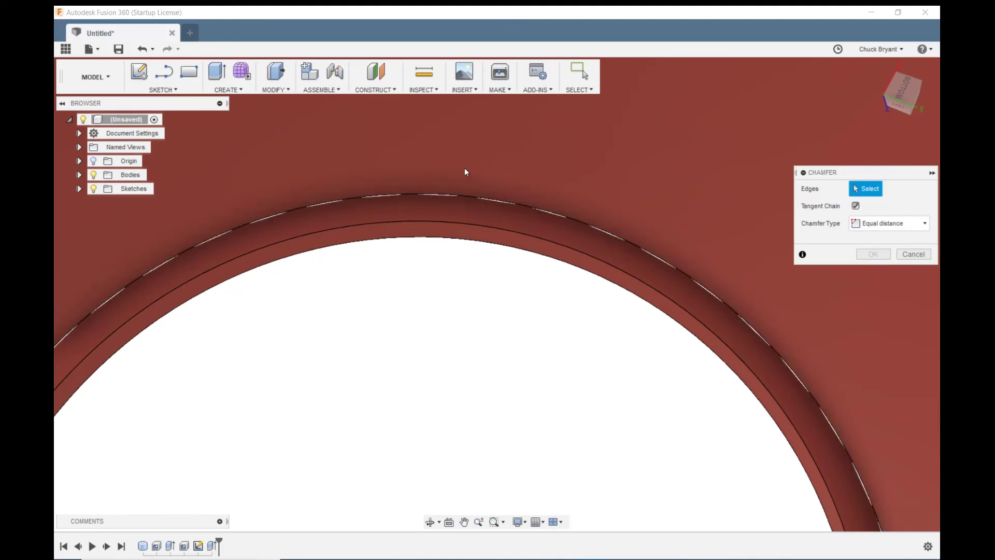
{"action": "left_click", "coordinate": [463, 195]}
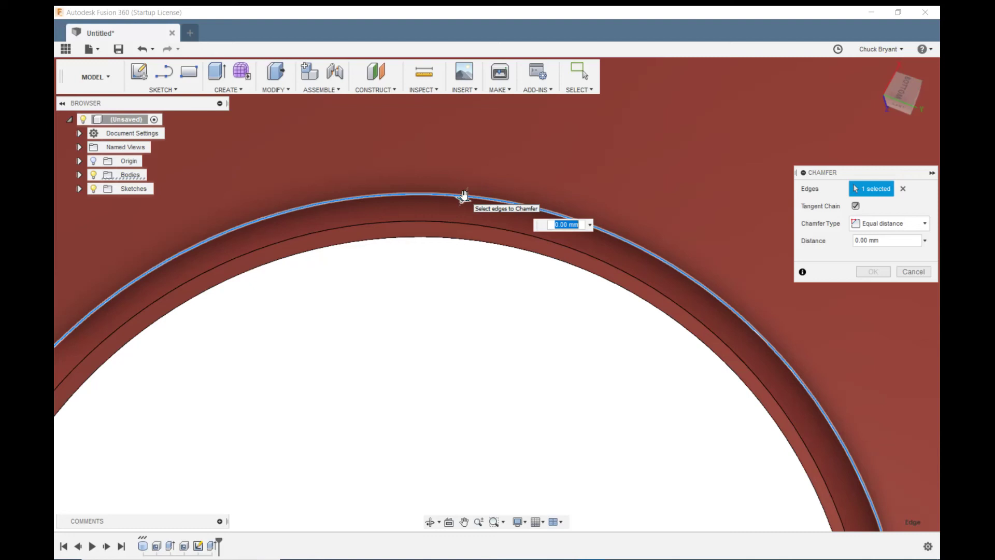
{"action": "type", "text": "3"}
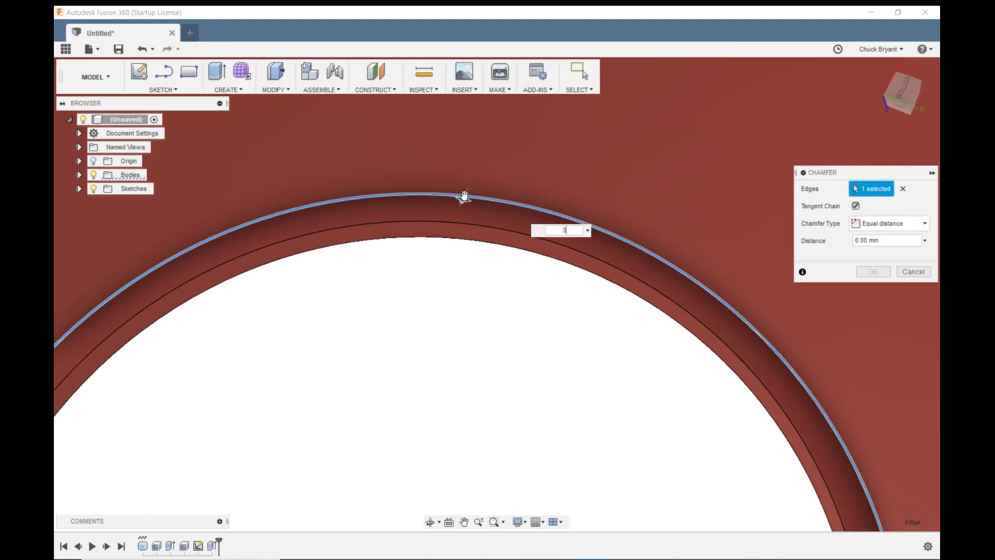
{"action": "key", "text": "Return"}
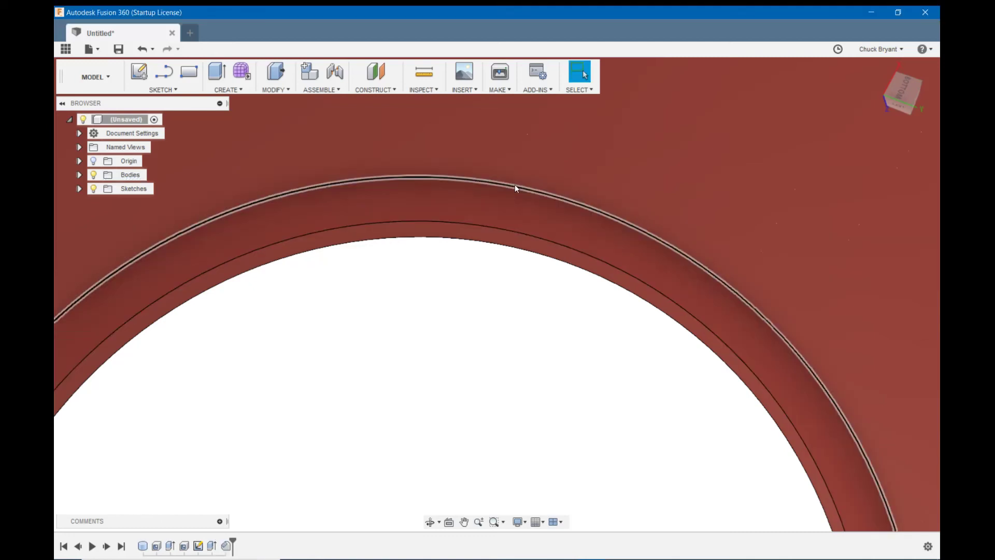
{"action": "middle_click_drag", "start_coordinate": [407, 264], "coordinate": [426, 262], "text": "shift"}
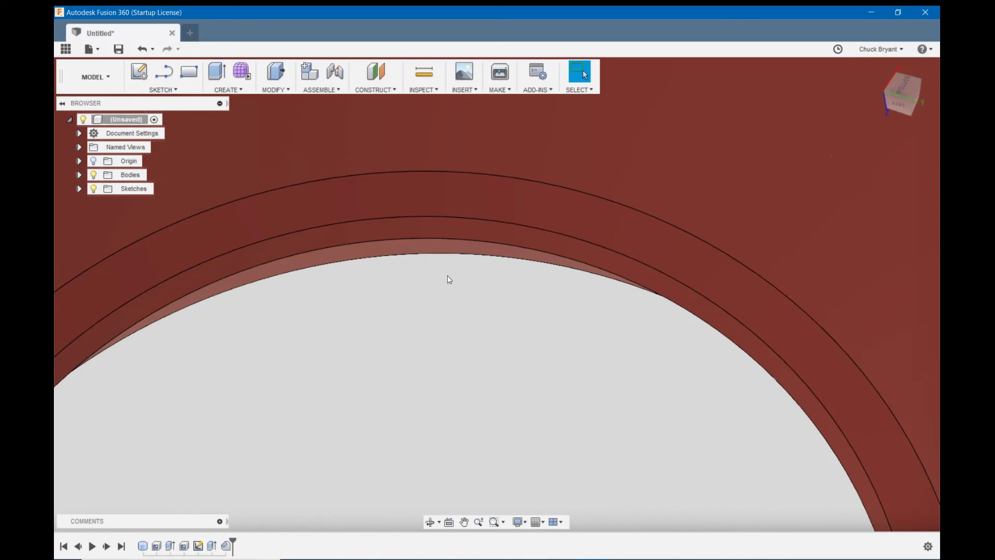
{"action": "key", "text": "F6"}
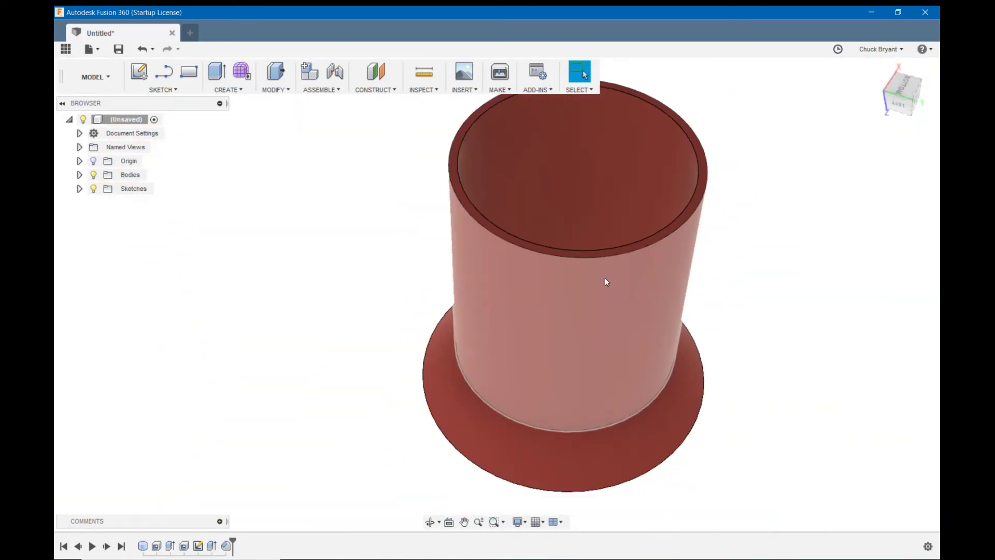
{"action": "scroll", "coordinate": [605, 282], "scroll_direction": "down", "scroll_amount": 3}
{"action": "middle_click_drag", "start_coordinate": [737, 191], "coordinate": [675, 209], "text": "shift"}
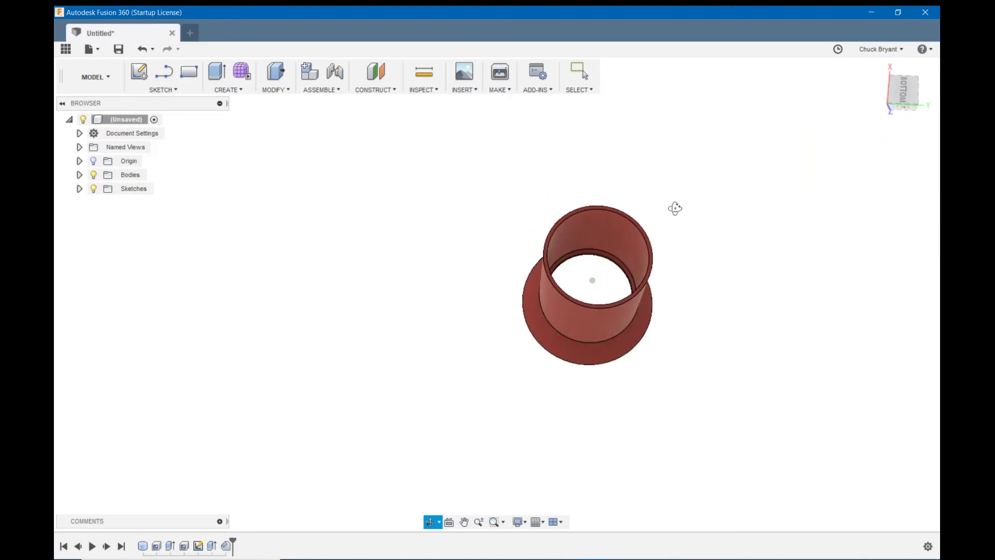
{"action": "middle_click_drag", "start_coordinate": [704, 267], "coordinate": [599, 303]}
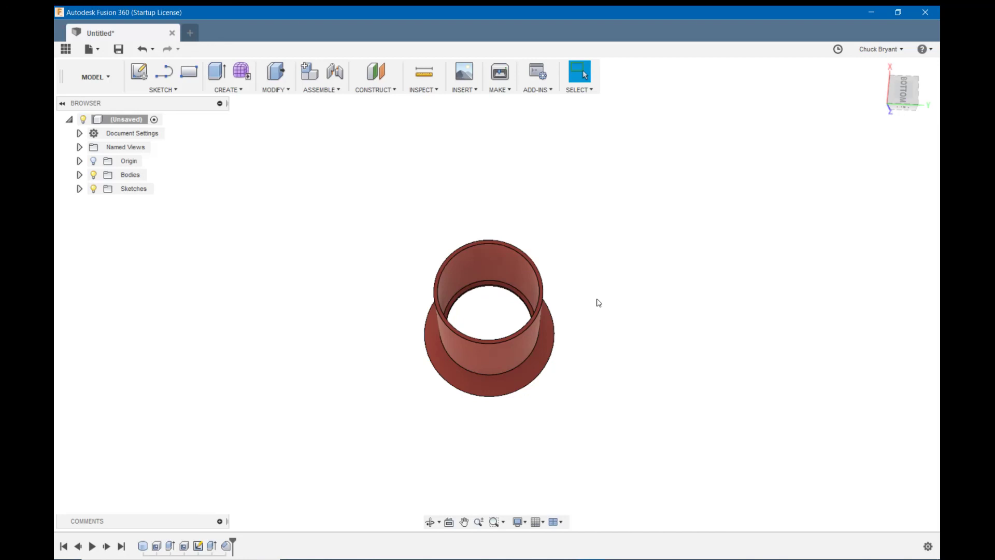
{"action": "middle_click_drag", "start_coordinate": [598, 303], "coordinate": [576, 429], "text": "shift"}
{"action": "middle_click_drag", "start_coordinate": [585, 380], "coordinate": [612, 371], "text": "shift"}
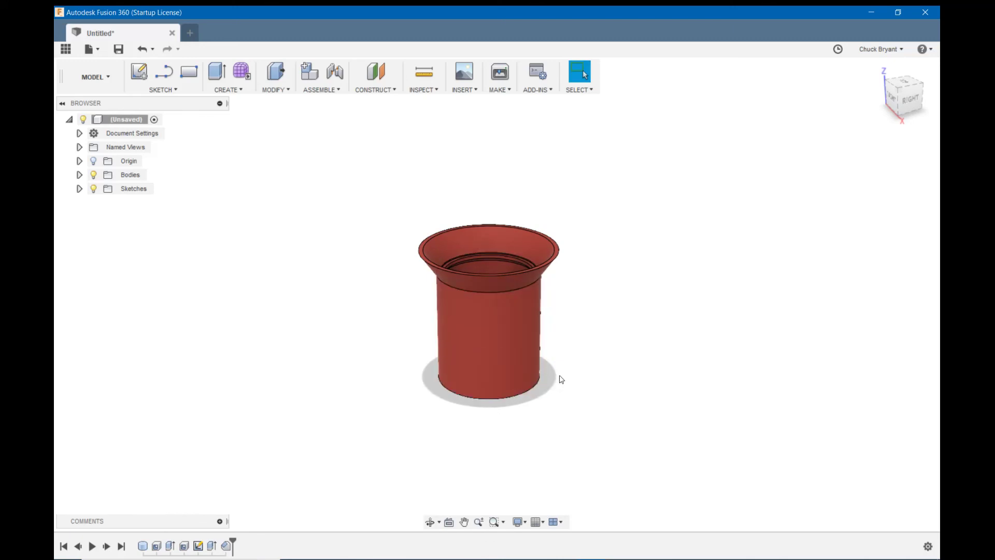
{"action": "key", "text": "F4"}
{"action": "mouse_move", "coordinate": [605, 344]}
{"action": "left_mouse_down"}
{"action": "mouse_move", "coordinate": [617, 315]}
{"action": "mouse_move", "coordinate": [609, 339]}
{"action": "left_mouse_up"}
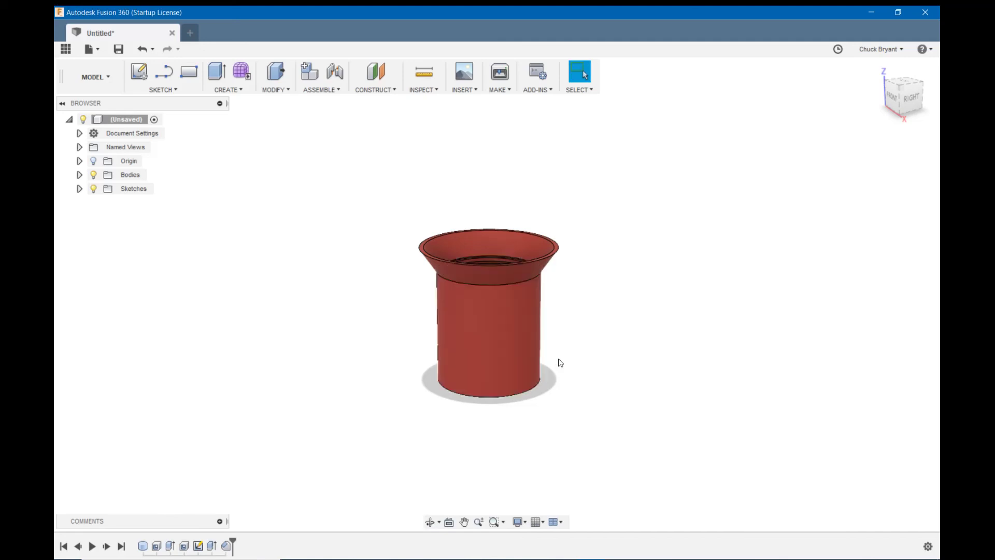
{"action": "left_click_drag", "start_coordinate": [560, 362], "coordinate": [560, 364]}
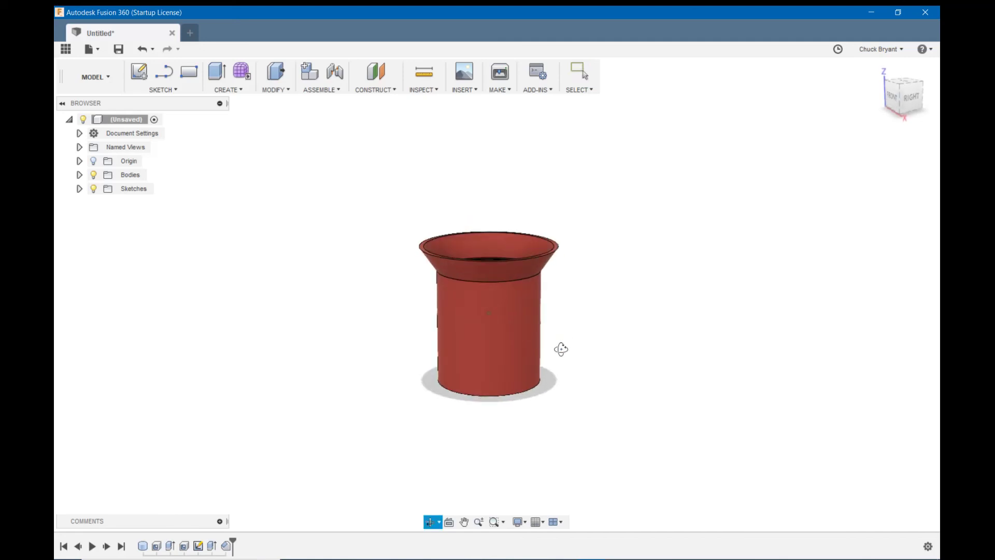
{"action": "mouse_move", "coordinate": [561, 349]}
{"action": "left_mouse_down"}
{"action": "mouse_move", "coordinate": [571, 264]}
{"action": "mouse_move", "coordinate": [562, 349]}
{"action": "left_mouse_up"}
{"action": "key", "text": "Escape"}
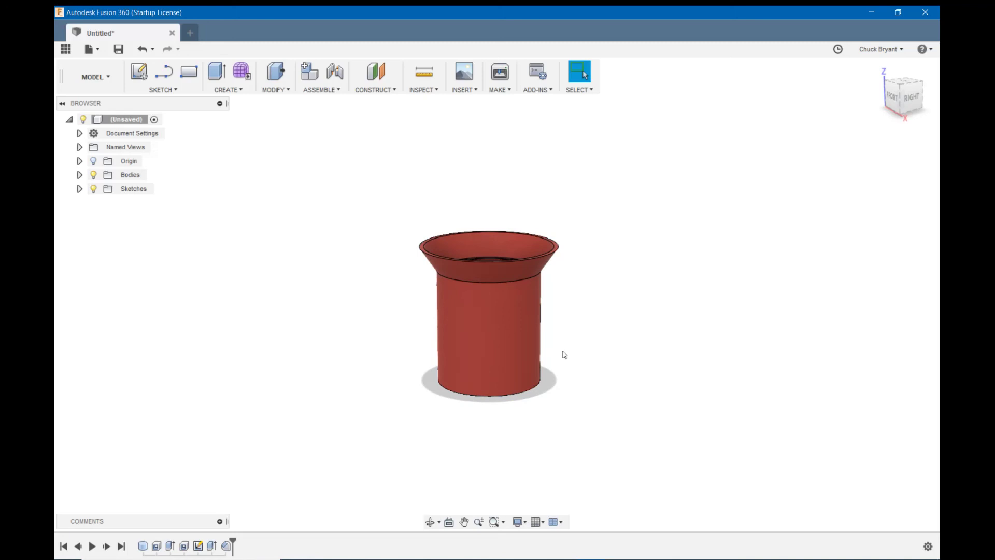